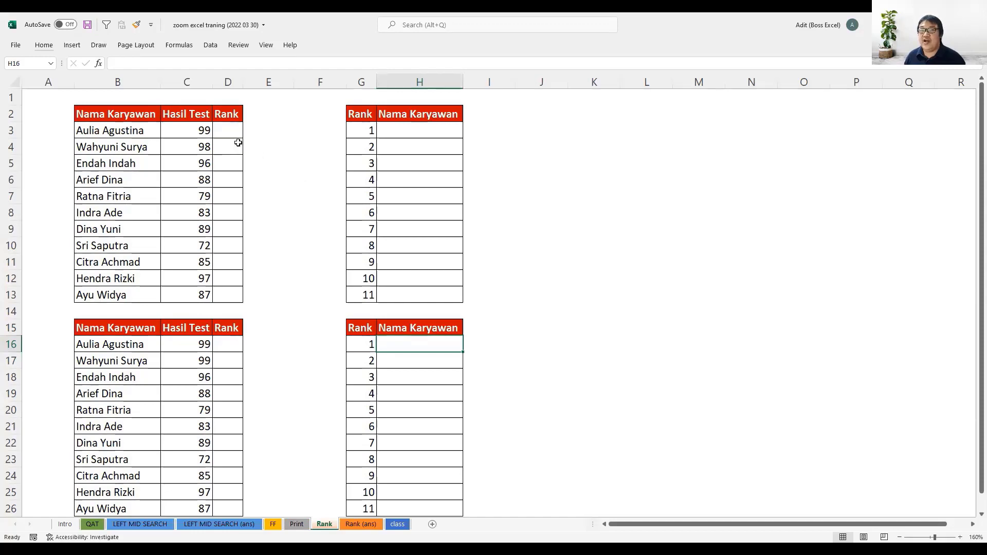
Highlight the names and scores, then type =rank in D3 to list RANK, RANK.AVG and RANK.EQ
{"action": "left_click_drag", "start_coordinate": [205, 130], "coordinate": [211, 291]}
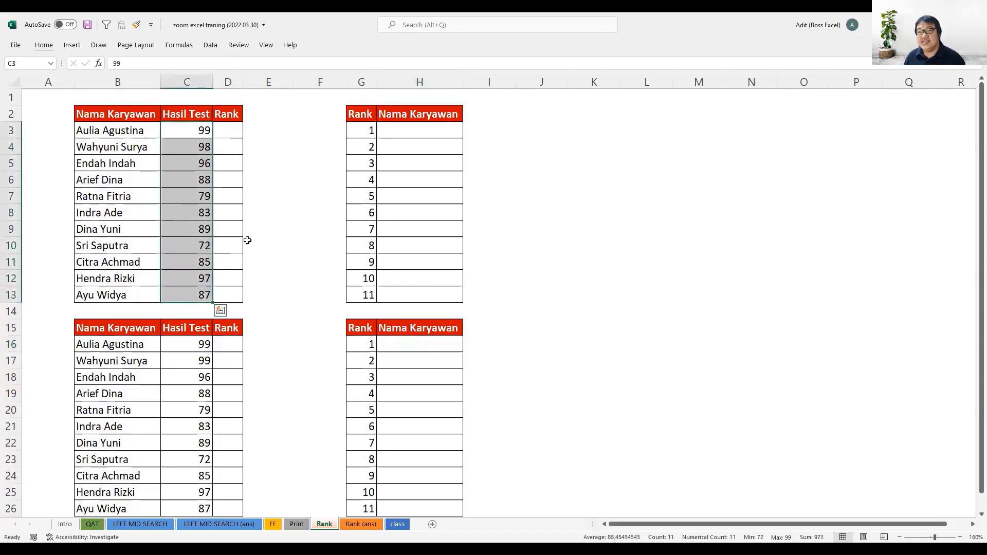
{"action": "left_click", "coordinate": [231, 127]}
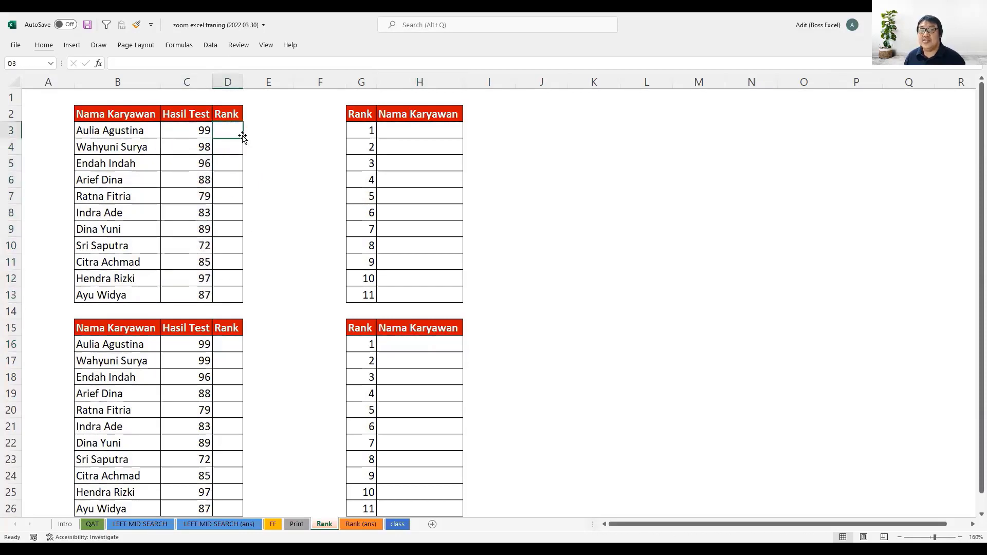
{"action": "left_click_drag", "start_coordinate": [124, 132], "coordinate": [141, 291]}
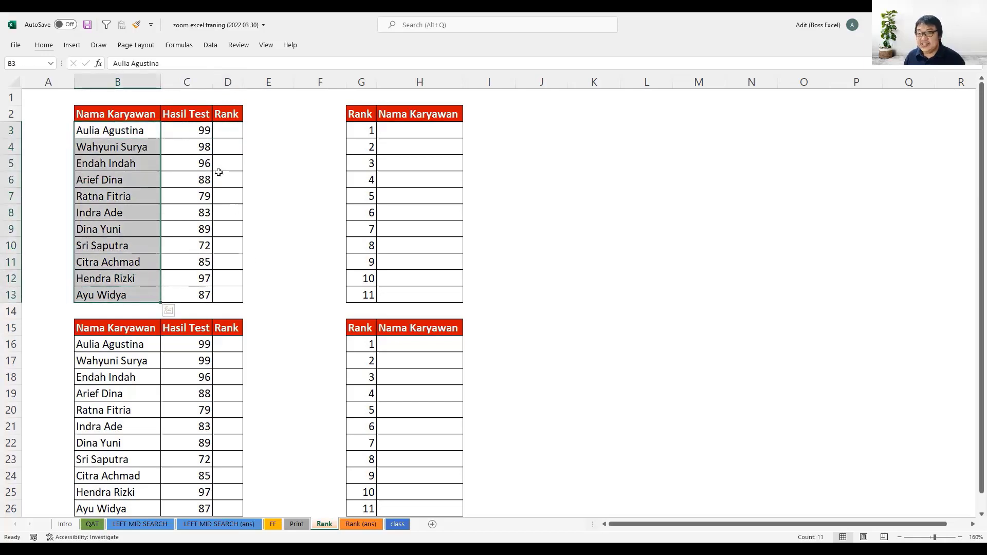
{"action": "left_click_drag", "start_coordinate": [203, 131], "coordinate": [193, 291]}
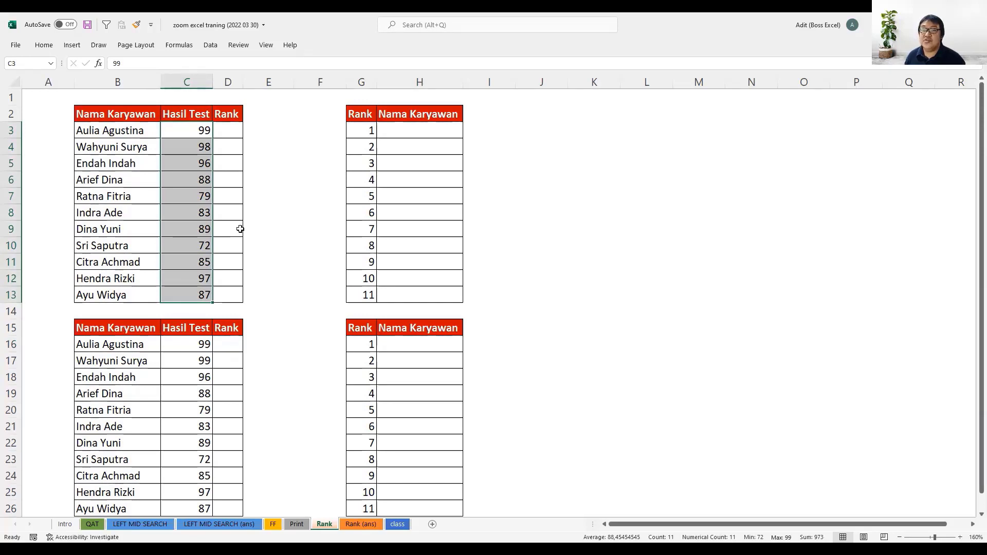
{"action": "left_click", "coordinate": [231, 130]}
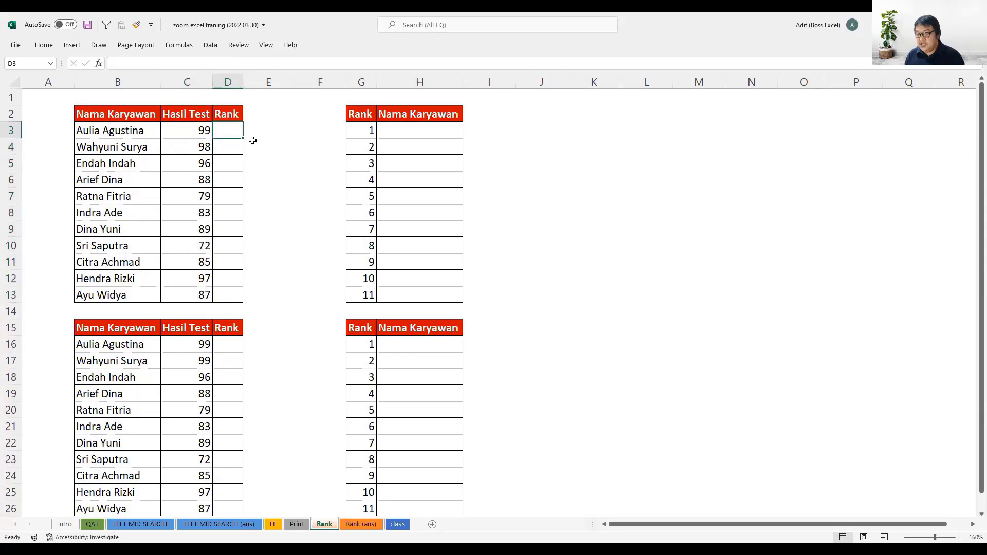
{"action": "type", "text": "=rank"}
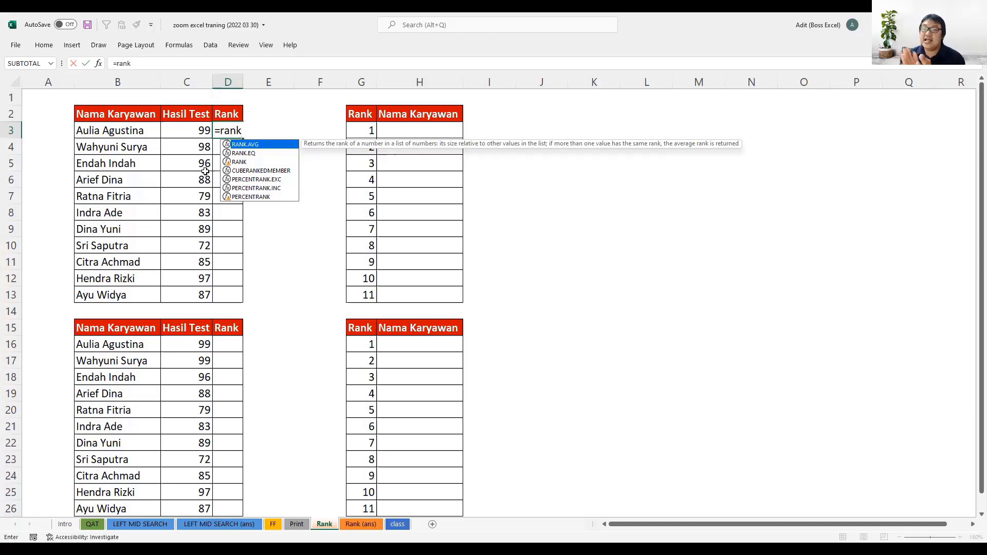
{"action": "left_click", "coordinate": [252, 154]}
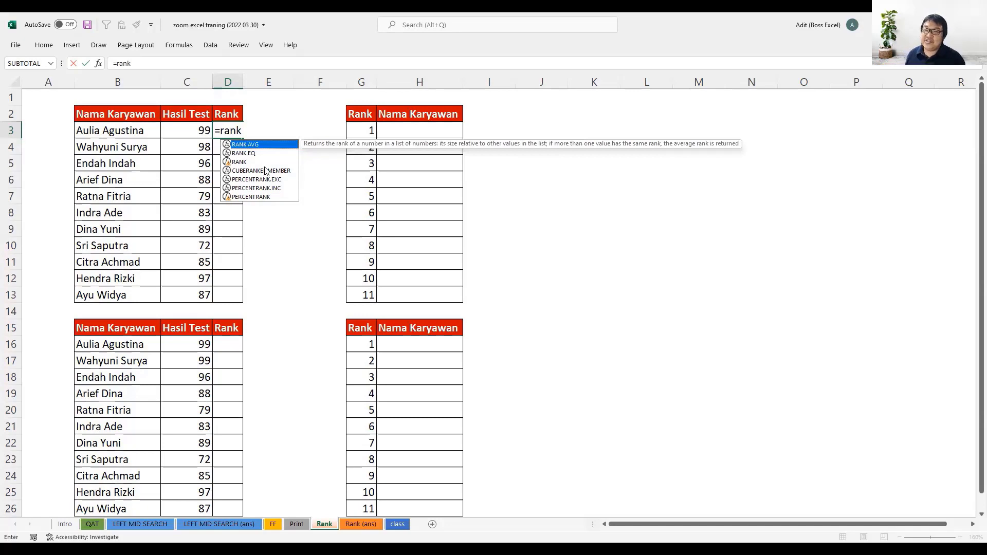
{"action": "left_click", "coordinate": [244, 163]}
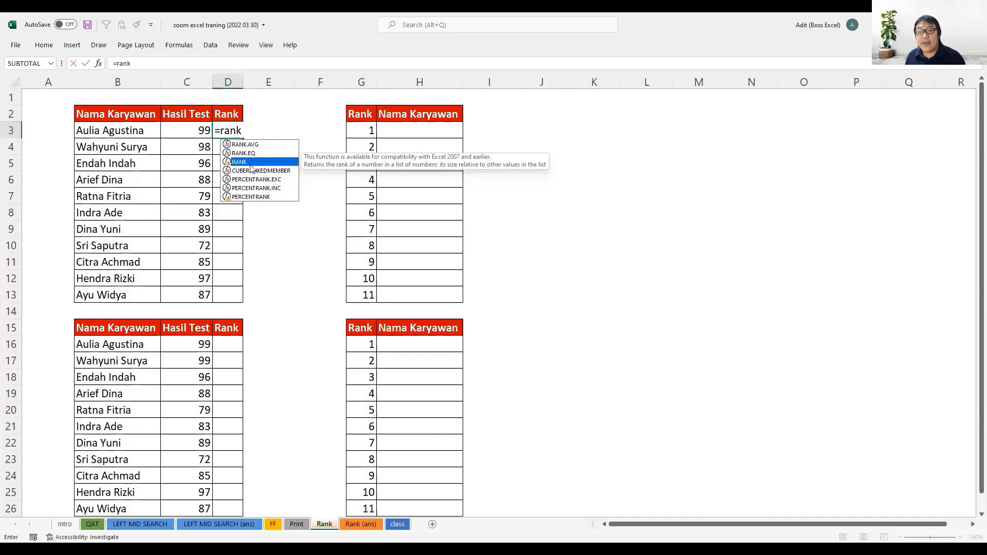
{"action": "left_click", "coordinate": [246, 155]}
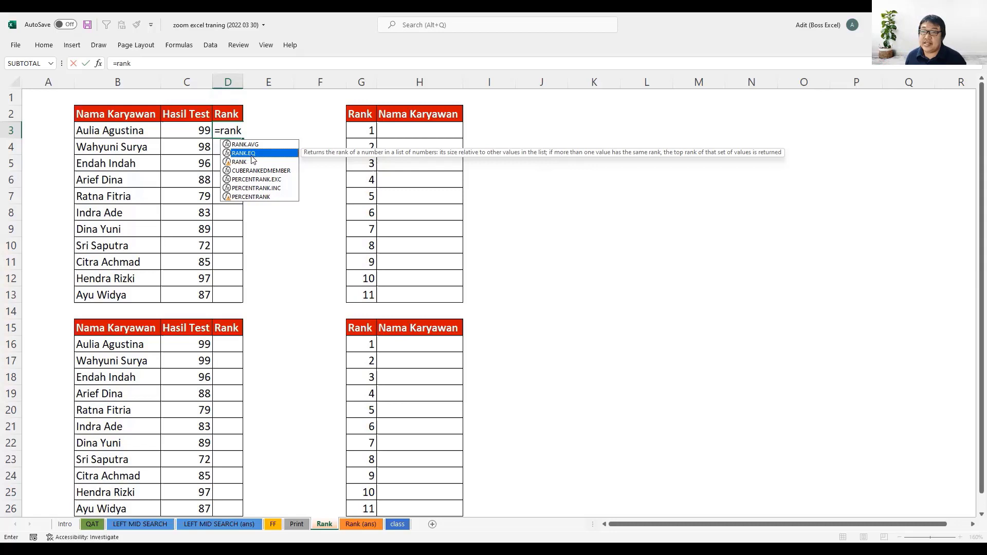
Cancel the half-typed =rank in D3, demo =con autocomplete in E5, cancel it, and reselect D3
{"action": "key", "text": "Escape"}
{"action": "left_click", "coordinate": [279, 157]}
{"action": "type", "text": "="}
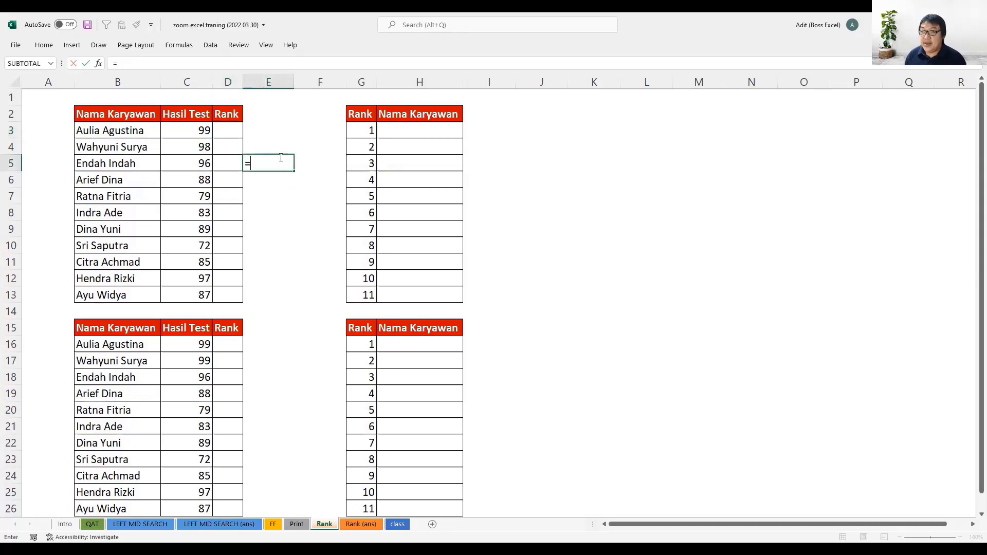
{"action": "type", "text": "con"}
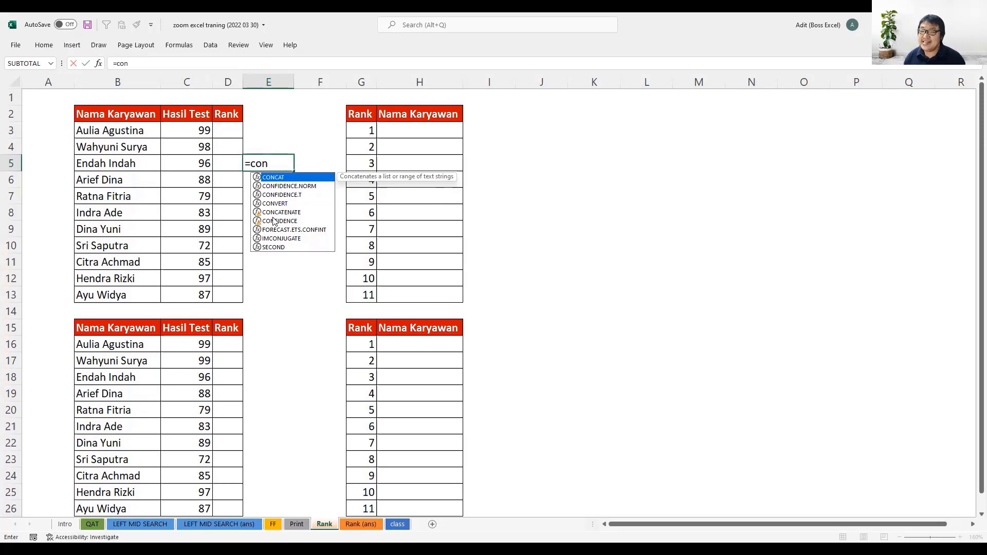
{"action": "key", "text": "Escape"}
{"action": "left_click", "coordinate": [231, 132]}
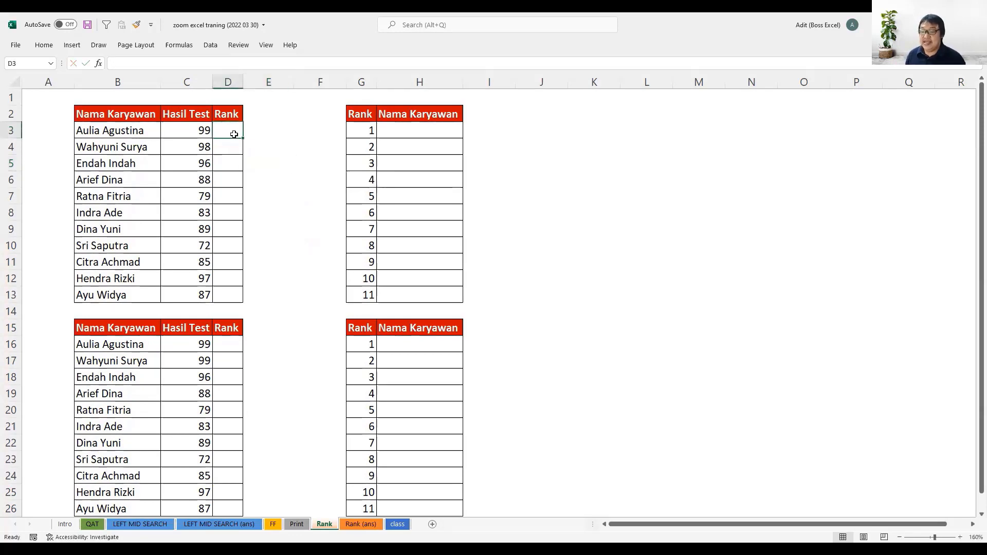
Enter =RANK(C3;$C$3:$C$13;0) in D3, giving rank 1 for the top score of 99
{"action": "double_click", "coordinate": [235, 135]}
{"action": "type", "text": "="}
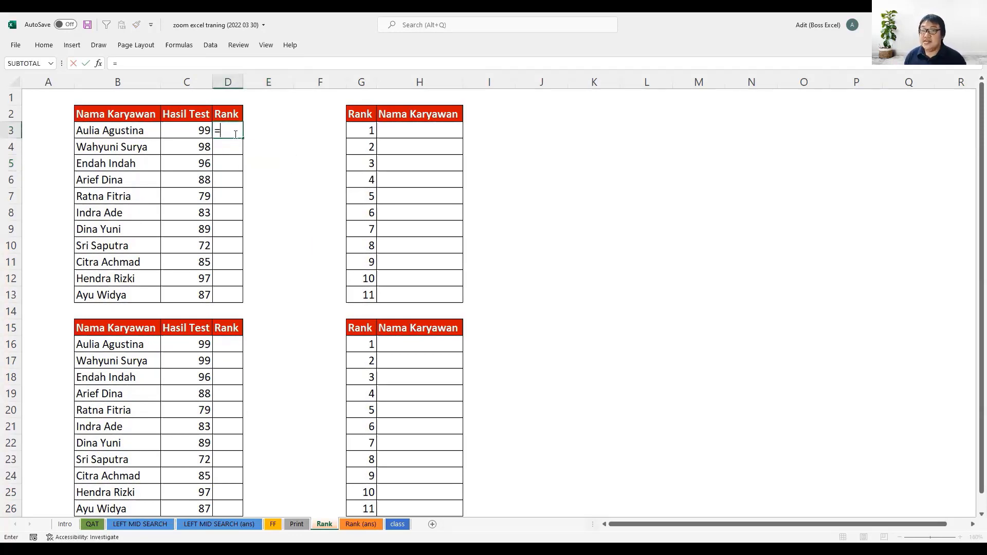
{"action": "type", "text": "ran"}
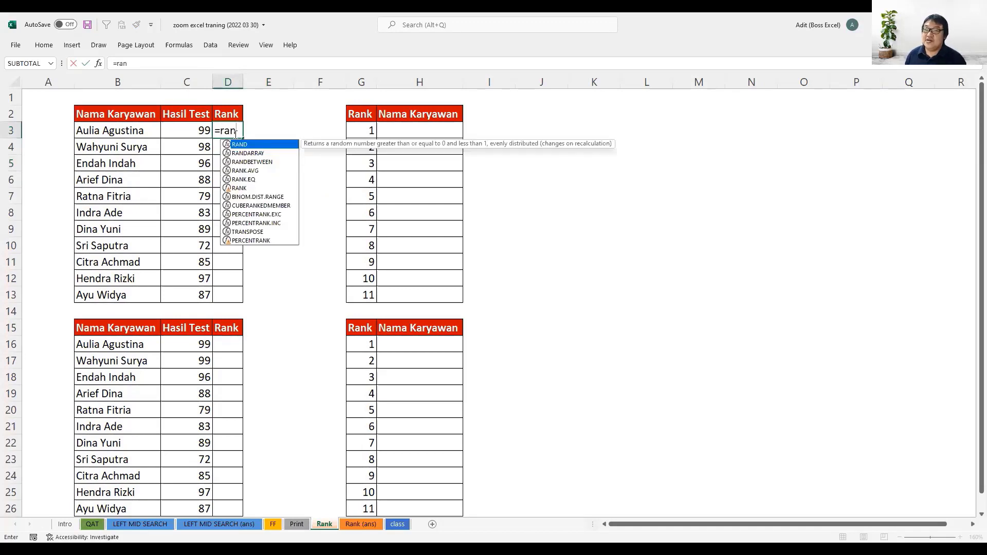
{"action": "type", "text": "k"}
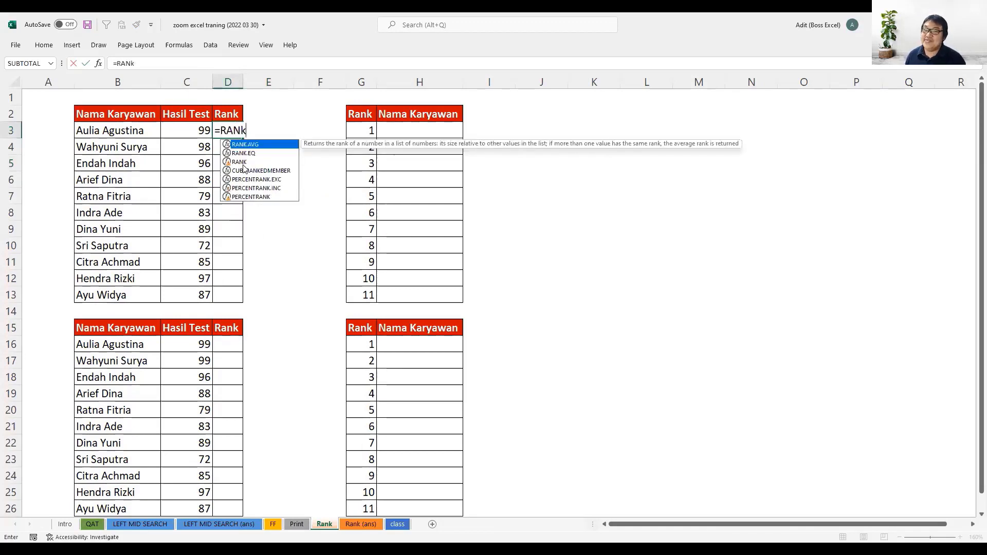
{"action": "left_click", "coordinate": [244, 163]}
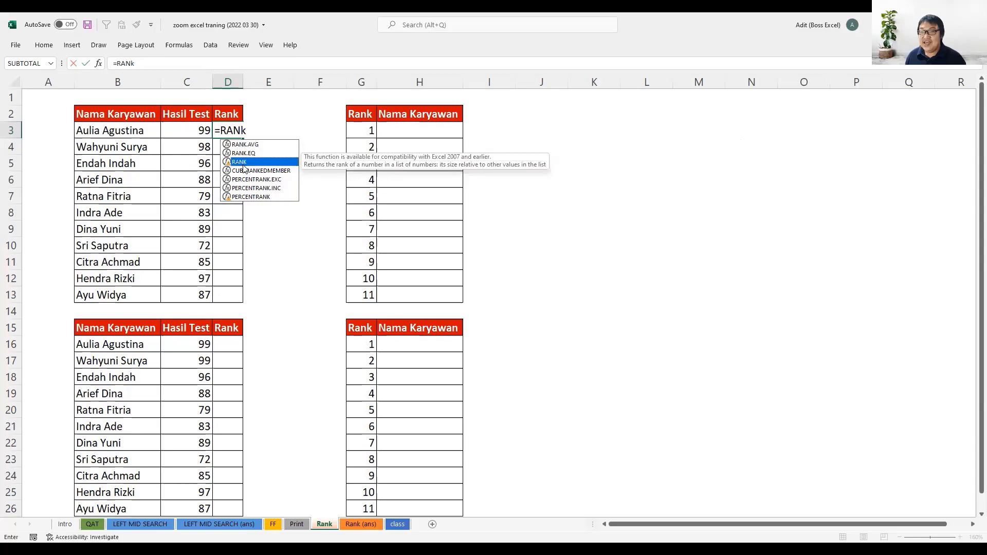
{"action": "double_click", "coordinate": [244, 163]}
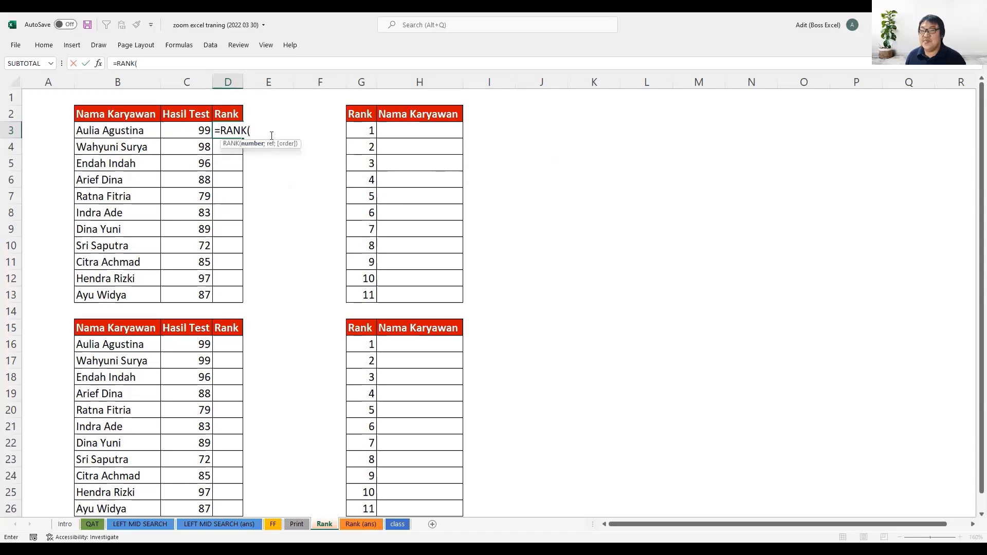
{"action": "left_click", "coordinate": [193, 130]}
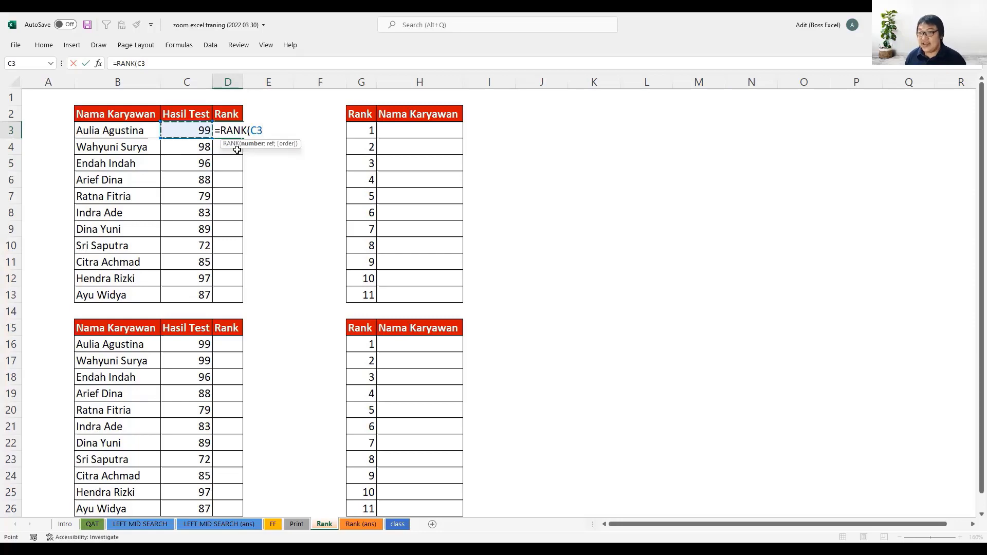
{"action": "type", "text": ";"}
{"action": "left_click_drag", "start_coordinate": [196, 132], "coordinate": [195, 293]}
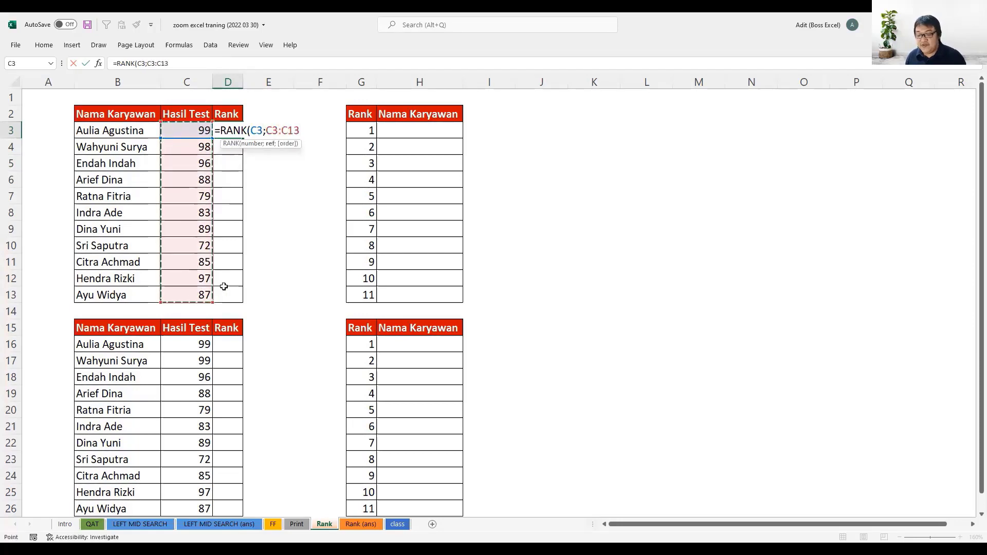
{"action": "key", "text": "F4"}
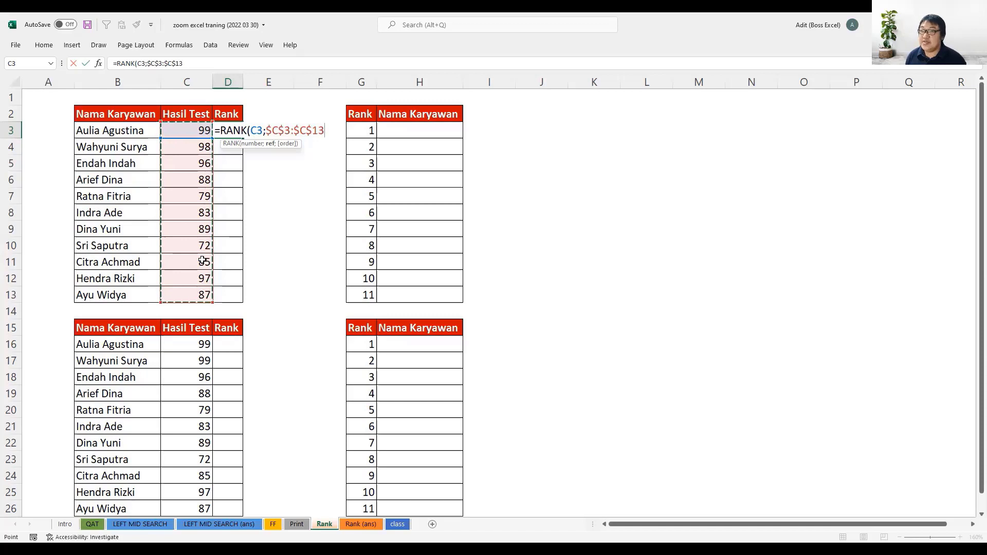
{"action": "type", "text": ";"}
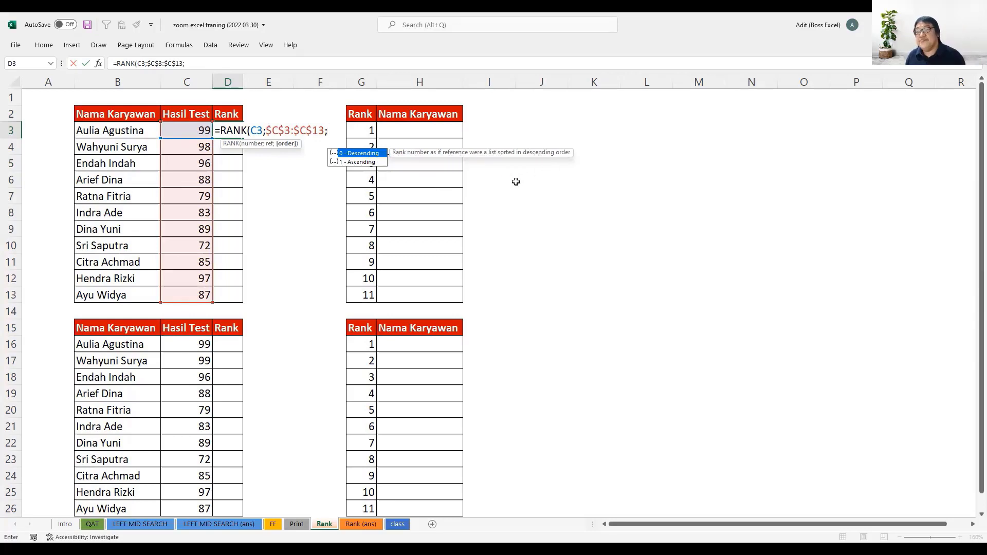
{"action": "type", "text": "0"}
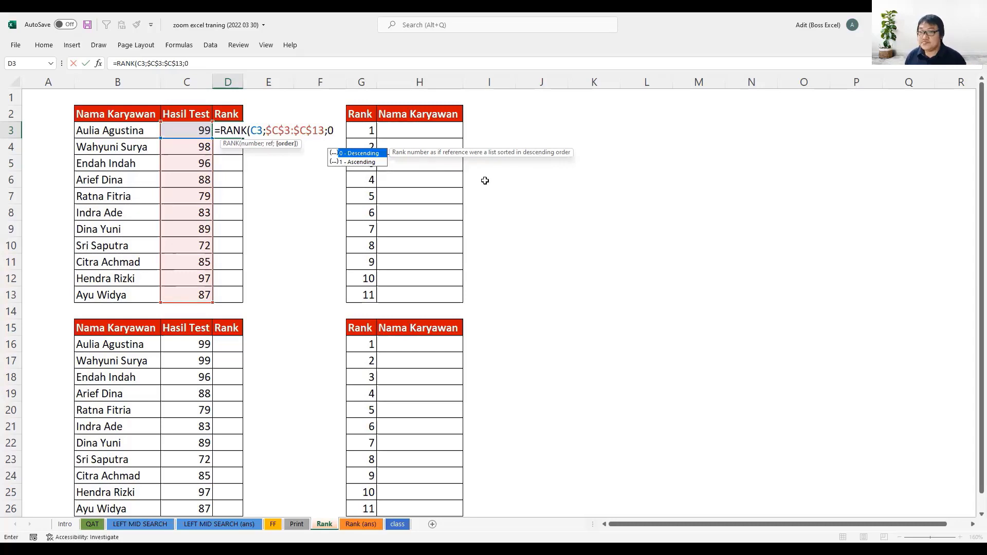
{"action": "key", "text": "Return"}
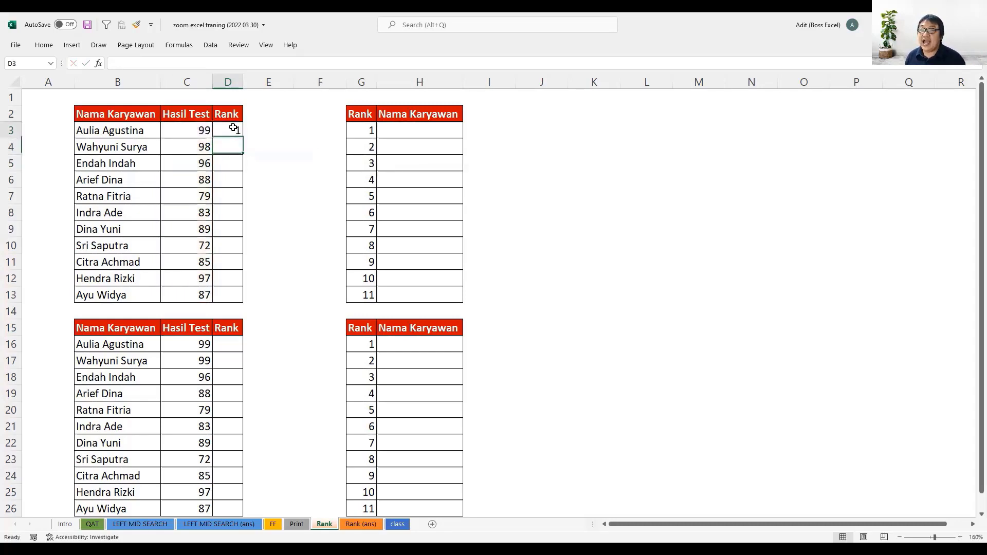
Fill the RANK formula from D3 down to D13
{"action": "left_click", "coordinate": [231, 131]}
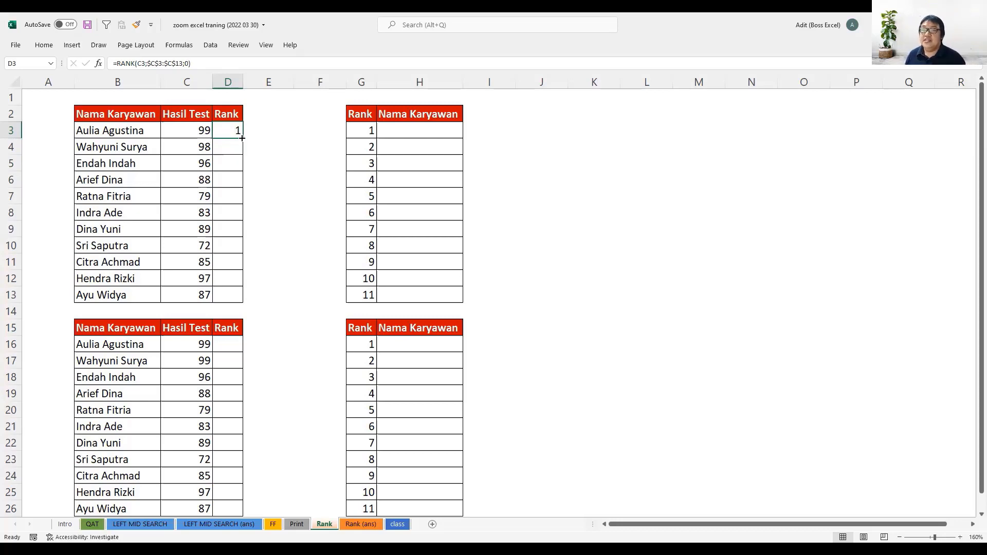
{"action": "left_click_drag", "start_coordinate": [241, 138], "coordinate": [254, 283]}
{"action": "left_click_drag", "start_coordinate": [256, 299], "coordinate": [255, 300]}
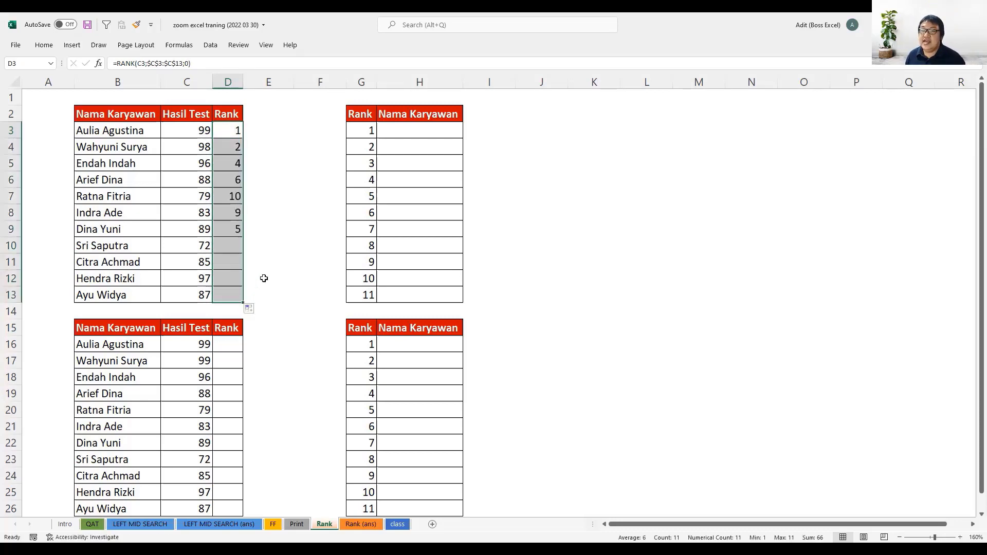
Check names, scores and ranks row by row, such as 97 ranked 3, then select G3
{"action": "left_click", "coordinate": [229, 126]}
{"action": "left_click_drag", "start_coordinate": [137, 129], "coordinate": [211, 129]}
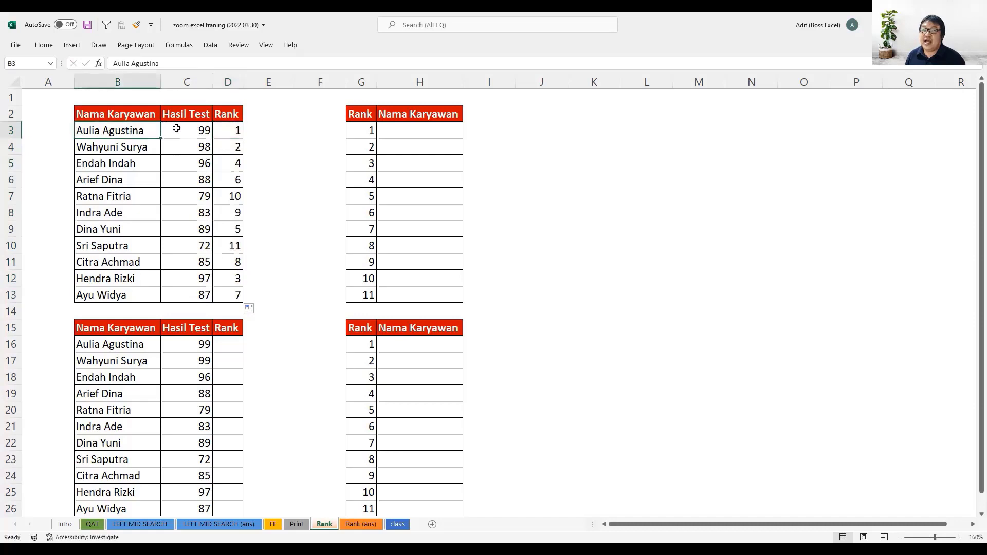
{"action": "left_click", "coordinate": [228, 146]}
{"action": "left_click", "coordinate": [192, 146]}
{"action": "left_click", "coordinate": [139, 147]}
{"action": "left_click_drag", "start_coordinate": [229, 146], "coordinate": [193, 146]}
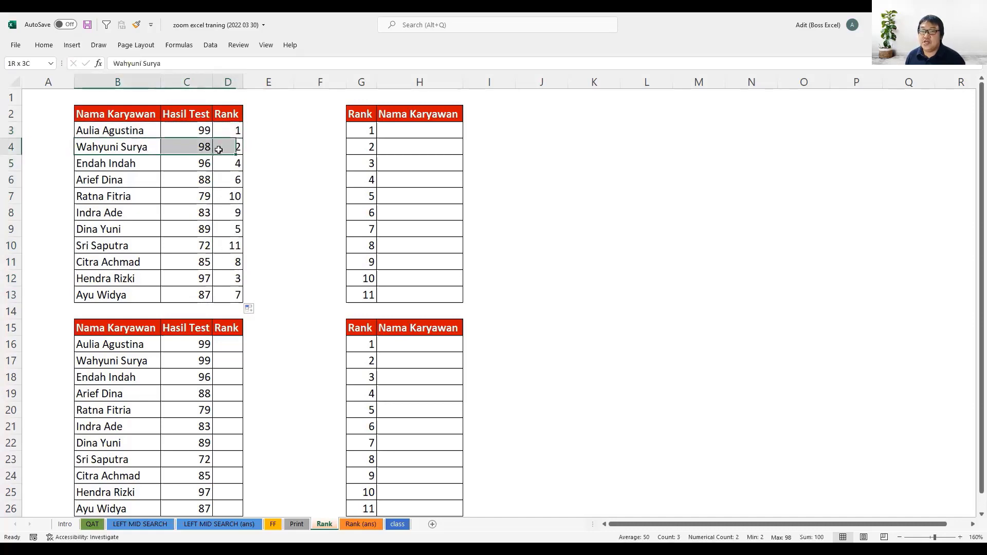
{"action": "left_click_drag", "start_coordinate": [229, 279], "coordinate": [136, 278]}
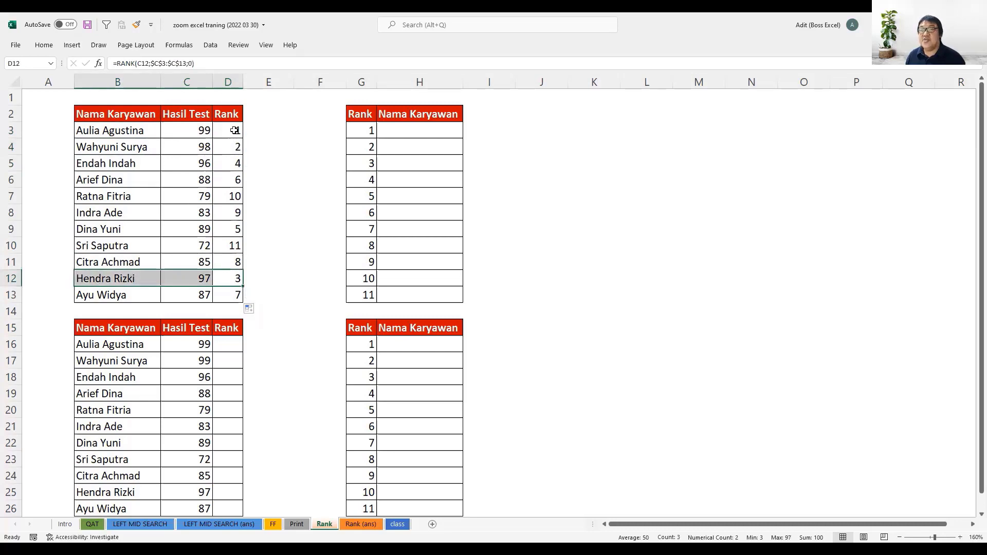
{"action": "left_click_drag", "start_coordinate": [235, 131], "coordinate": [236, 294]}
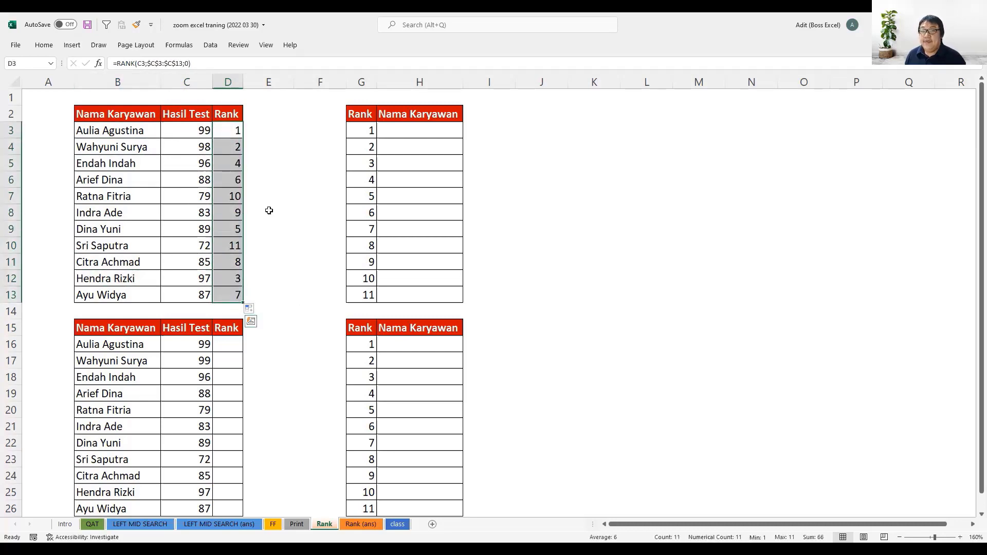
{"action": "left_click", "coordinate": [368, 133]}
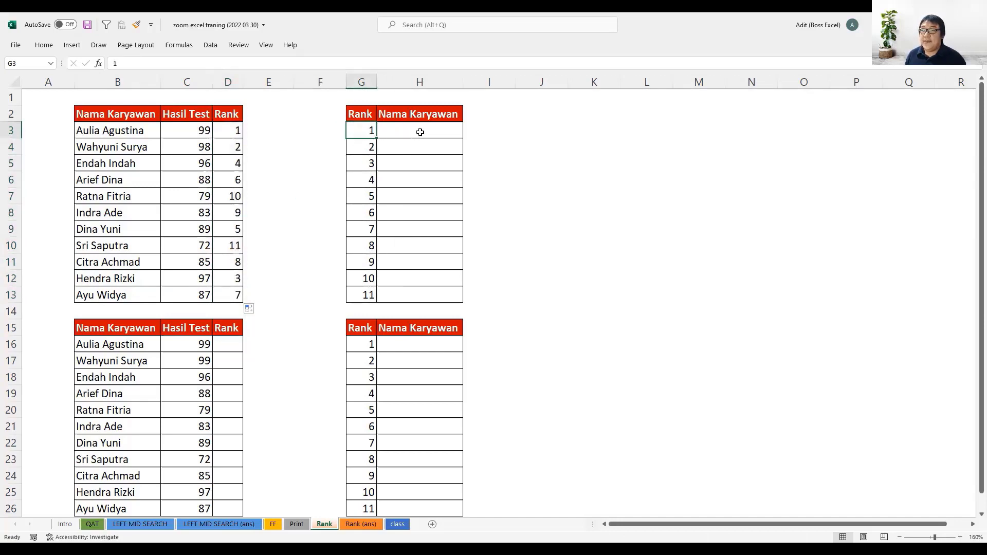
{"action": "left_click", "coordinate": [403, 134]}
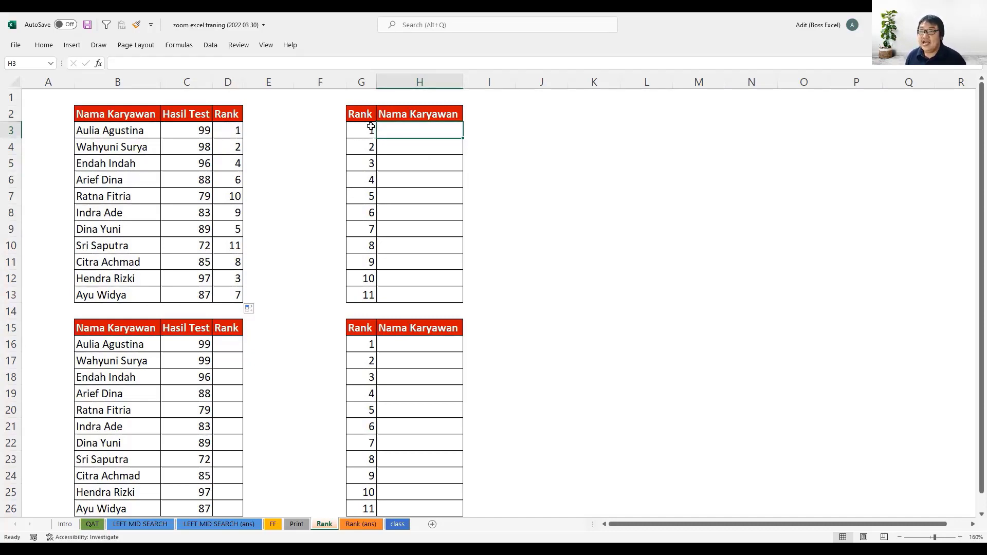
{"action": "left_click_drag", "start_coordinate": [370, 128], "coordinate": [368, 294]}
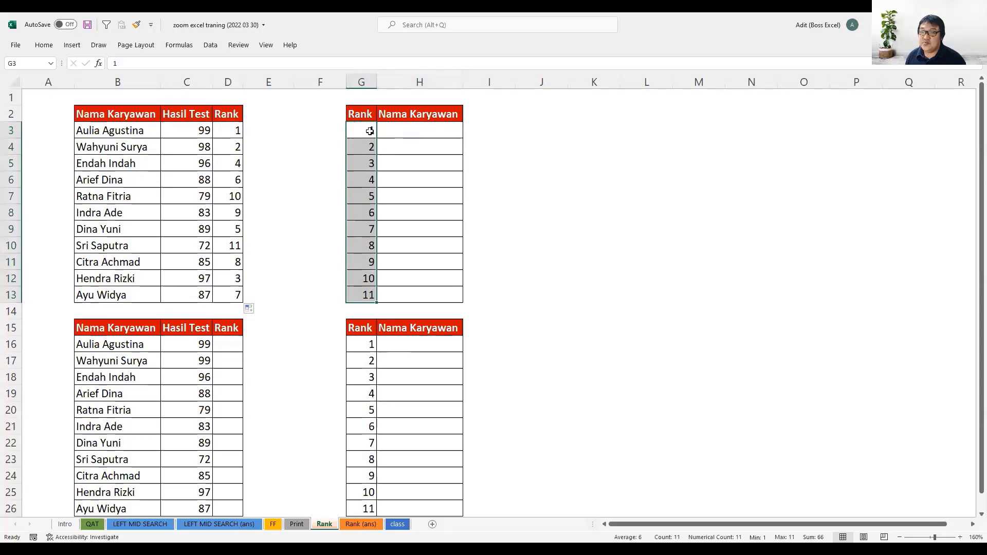
{"action": "left_click", "coordinate": [233, 130]}
{"action": "left_click_drag", "start_coordinate": [232, 131], "coordinate": [236, 295]}
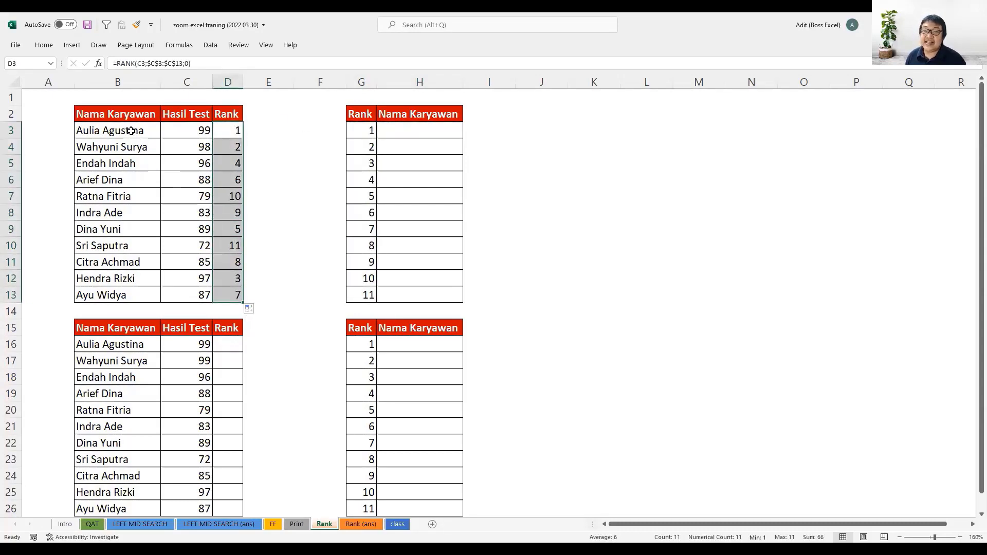
{"action": "left_click_drag", "start_coordinate": [131, 130], "coordinate": [162, 298]}
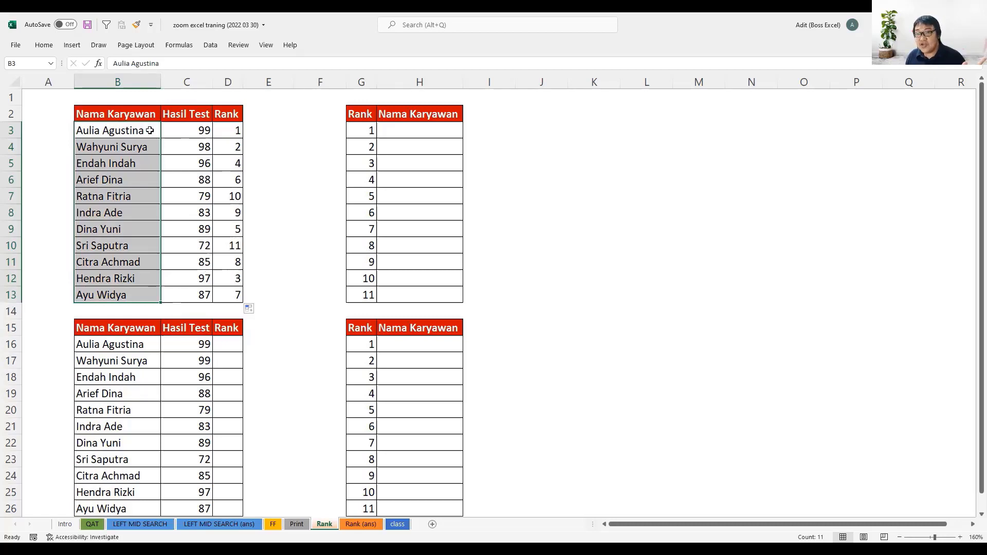
{"action": "left_click_drag", "start_coordinate": [148, 130], "coordinate": [156, 298]}
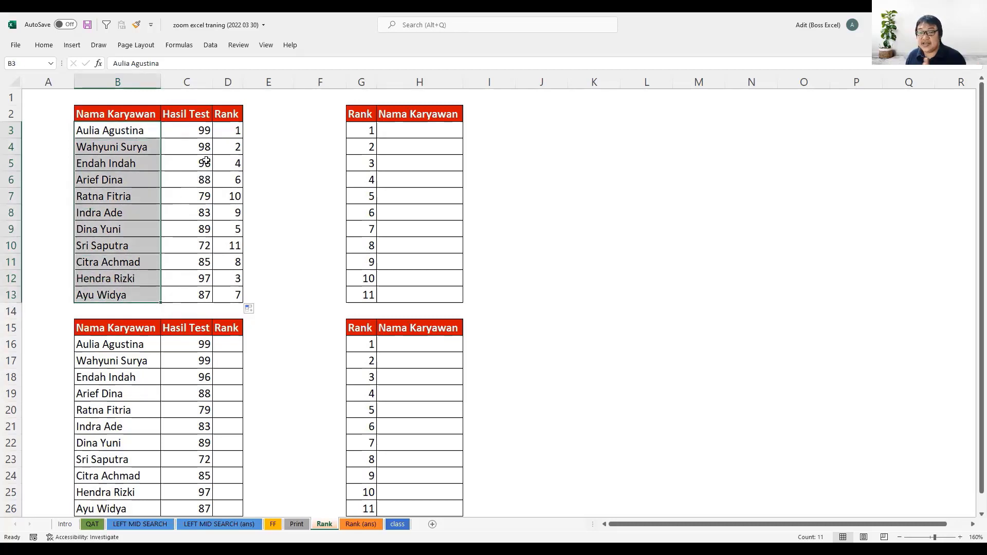
{"action": "mouse_move", "coordinate": [152, 129]}
{"action": "left_mouse_down"}
{"action": "mouse_move", "coordinate": [144, 186]}
{"action": "mouse_move", "coordinate": [150, 293]}
{"action": "left_mouse_up"}
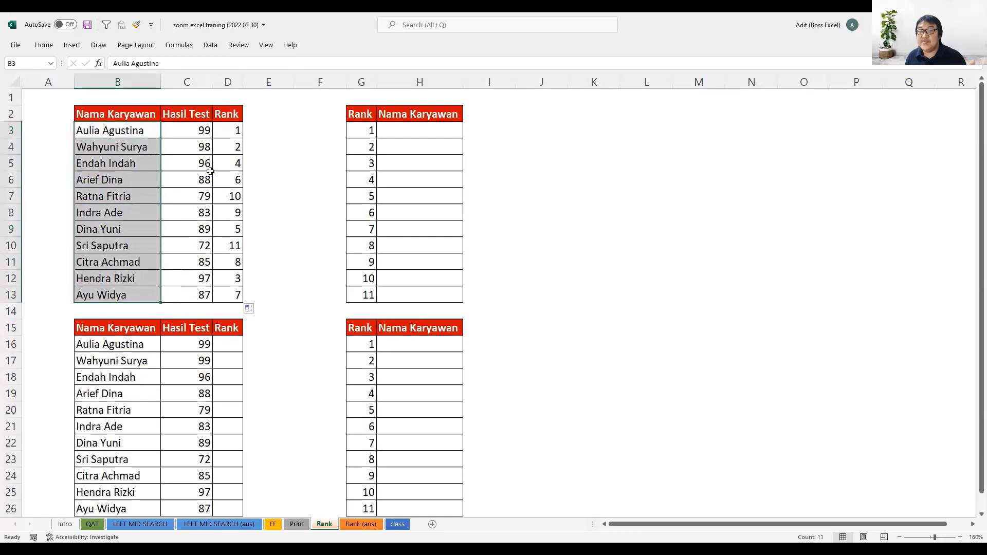
{"action": "left_click", "coordinate": [225, 140]}
{"action": "left_click_drag", "start_coordinate": [224, 139], "coordinate": [224, 294]}
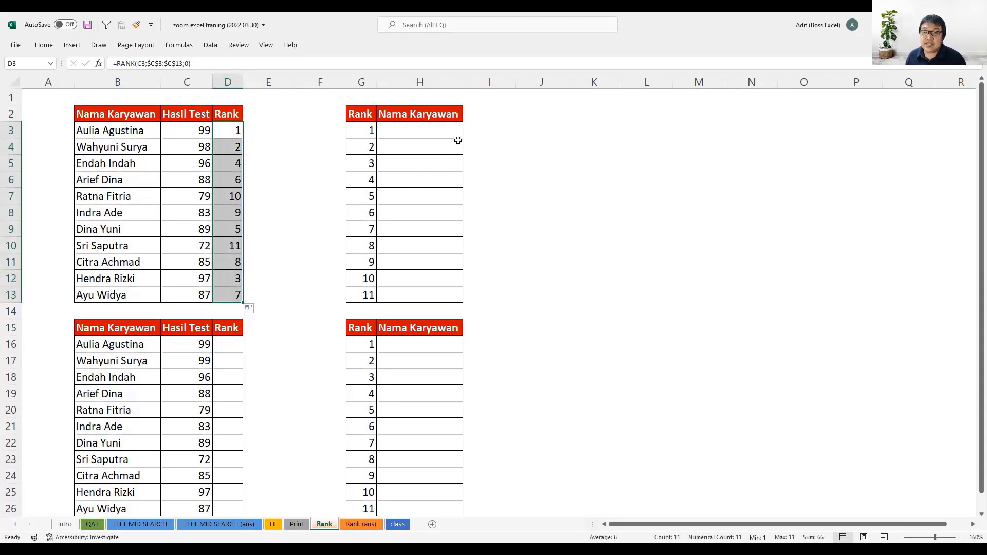
Enter =MATCH(G3;$D$3:$D$13;0) in H3, returning position 1 for rank 1
{"action": "left_click", "coordinate": [428, 128]}
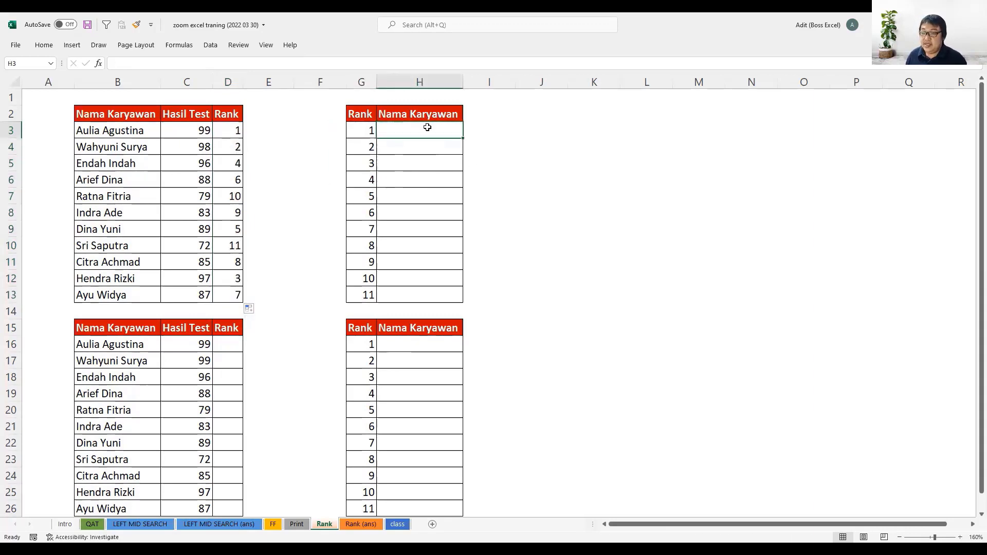
{"action": "type", "text": "="}
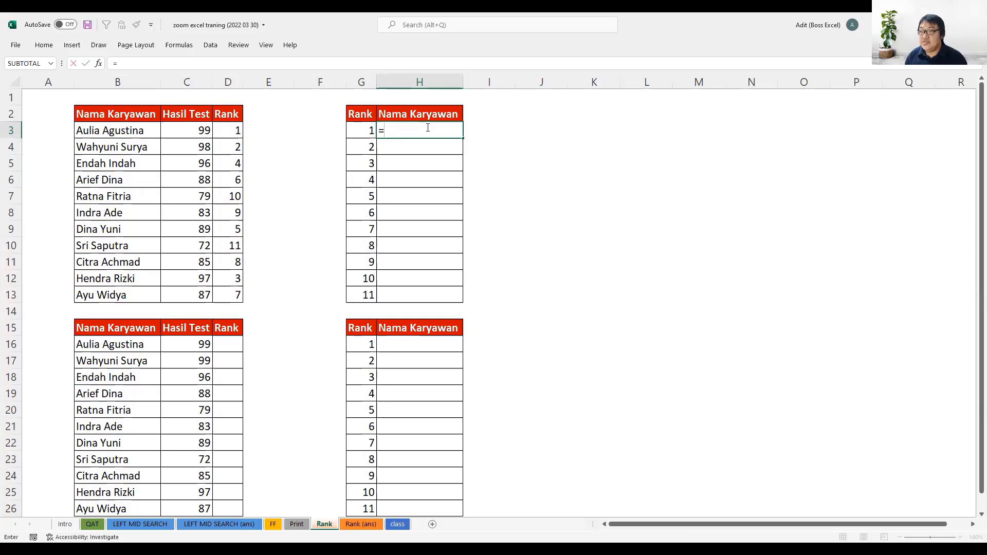
{"action": "type", "text": "match"}
{"action": "key", "text": "Tab"}
{"action": "left_click", "coordinate": [355, 130]}
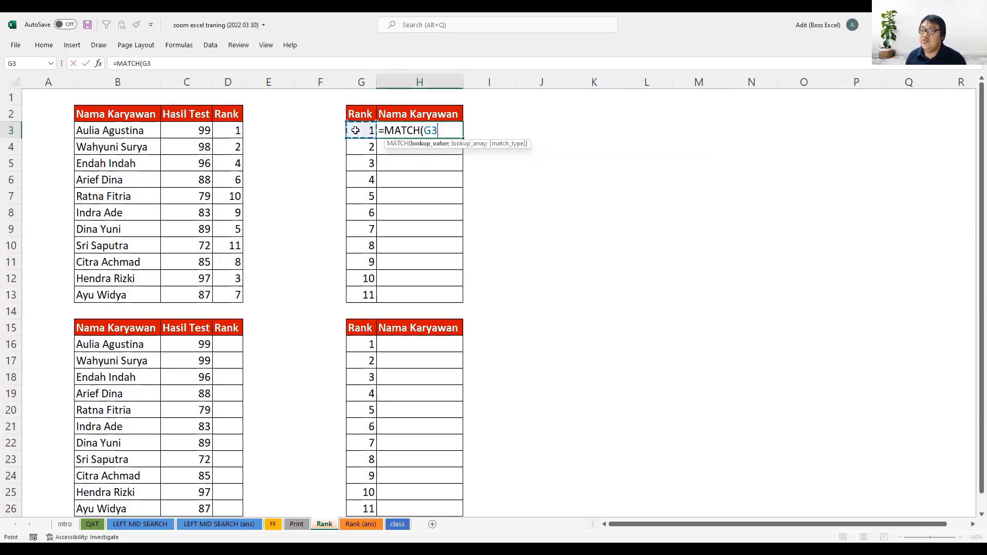
{"action": "type", "text": "'"}
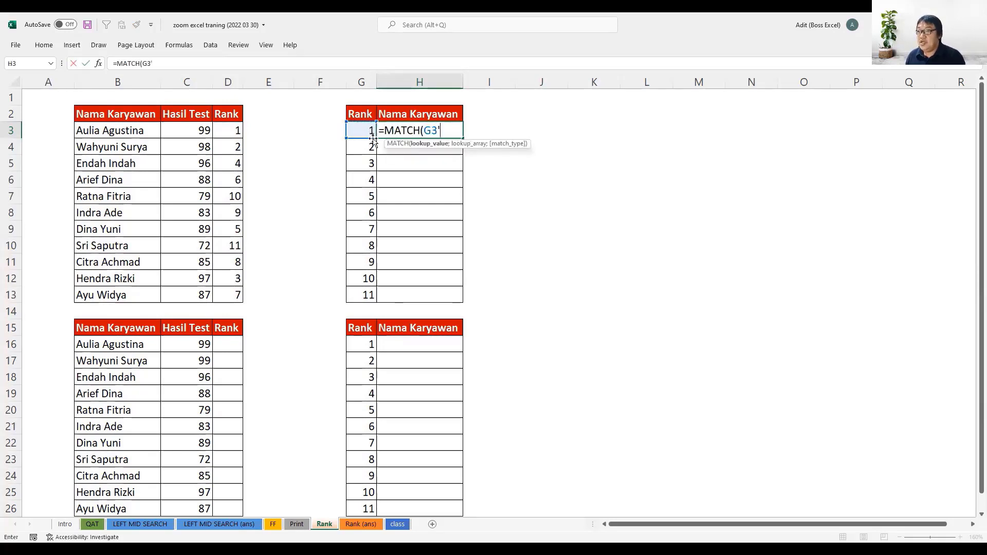
{"action": "key", "text": "BackSpace"}
{"action": "type", "text": ";"}
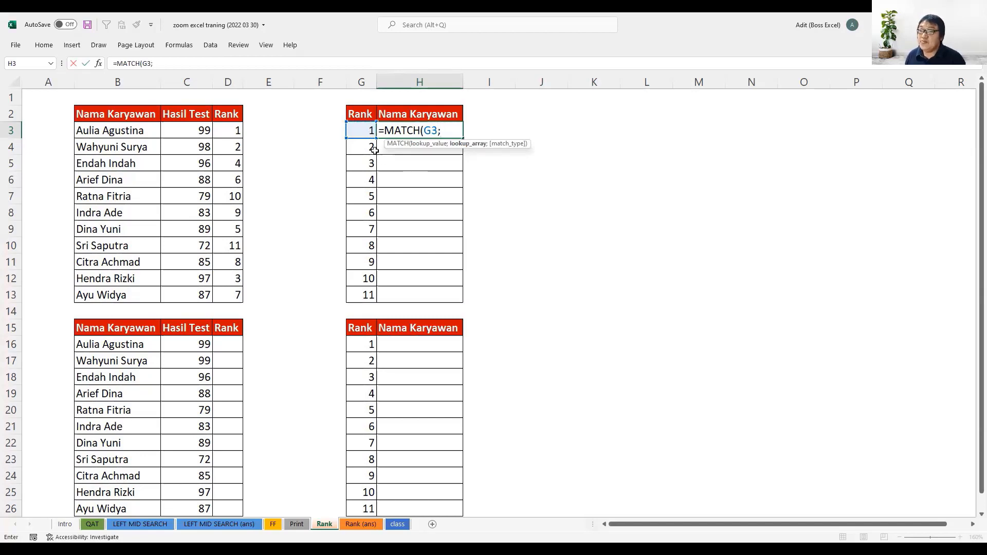
{"action": "left_click_drag", "start_coordinate": [234, 132], "coordinate": [230, 155]}
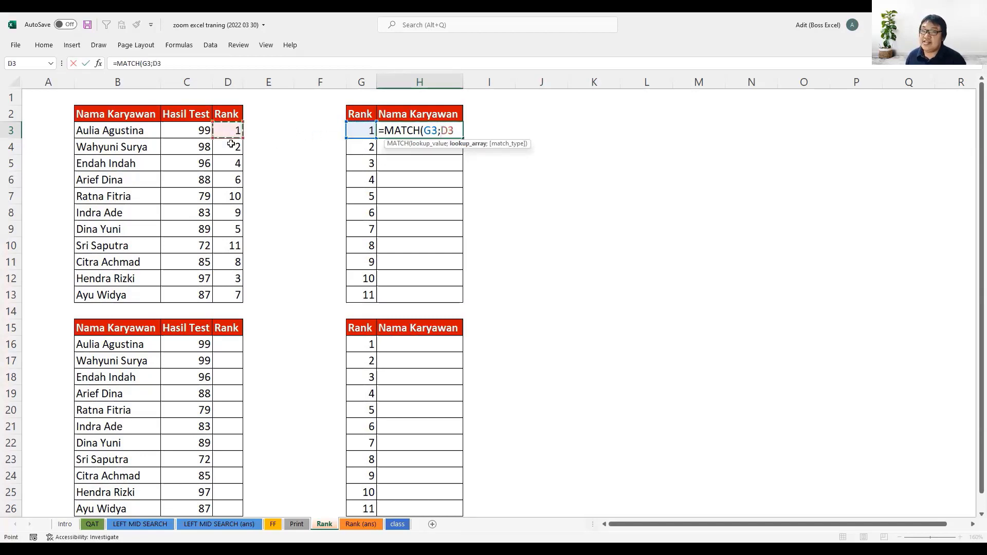
{"action": "left_click_drag", "start_coordinate": [238, 289], "coordinate": [239, 291]}
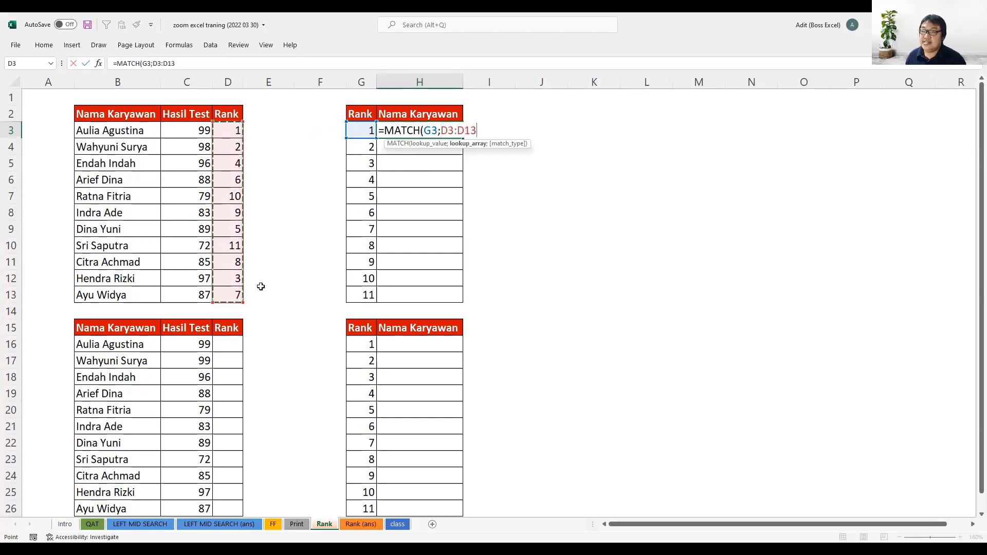
{"action": "key", "text": "F4"}
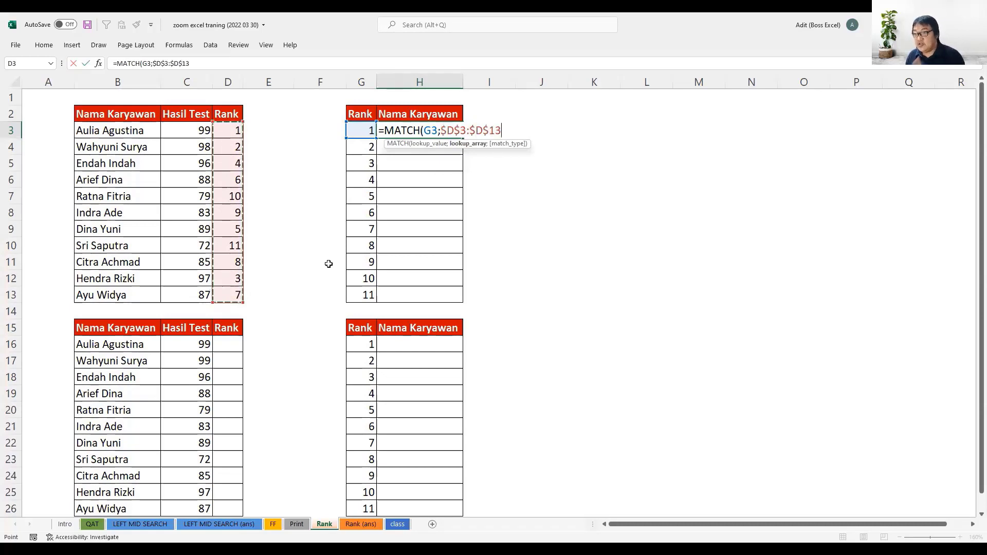
{"action": "type", "text": ";"}
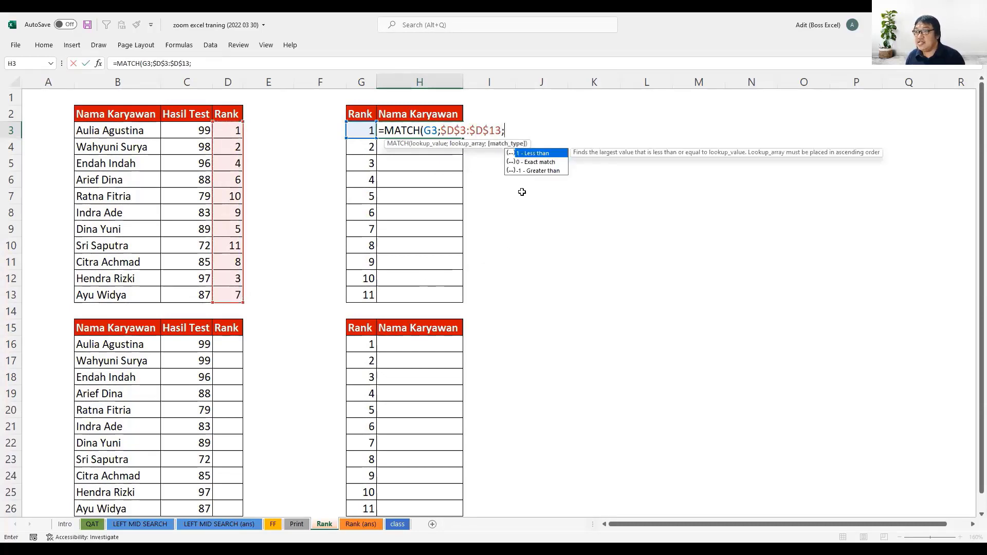
{"action": "type", "text": "0"}
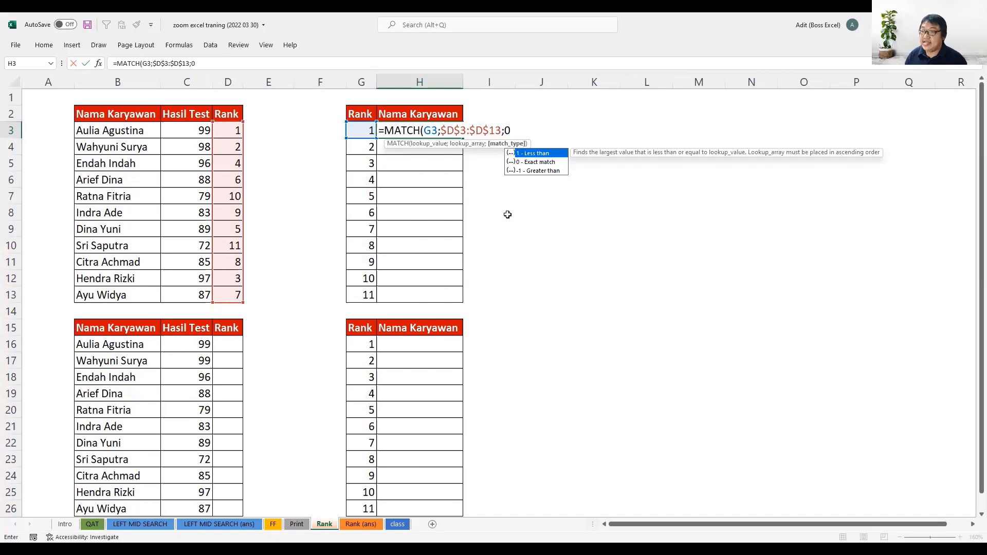
{"action": "type", "text": ")"}
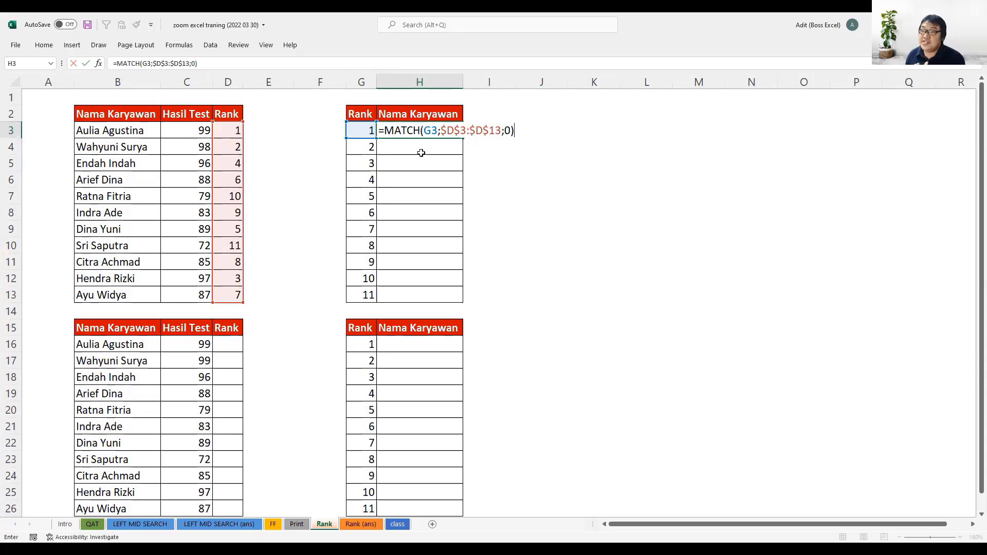
{"action": "key", "text": "Return"}
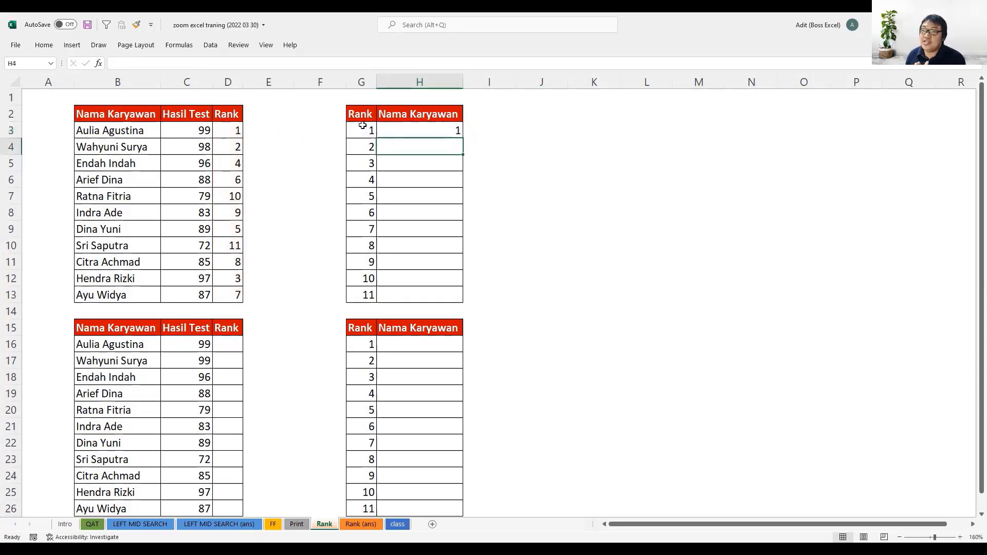
Copy the MATCH formula from H3 down to H13
{"action": "left_click", "coordinate": [364, 126]}
{"action": "left_click", "coordinate": [236, 129]}
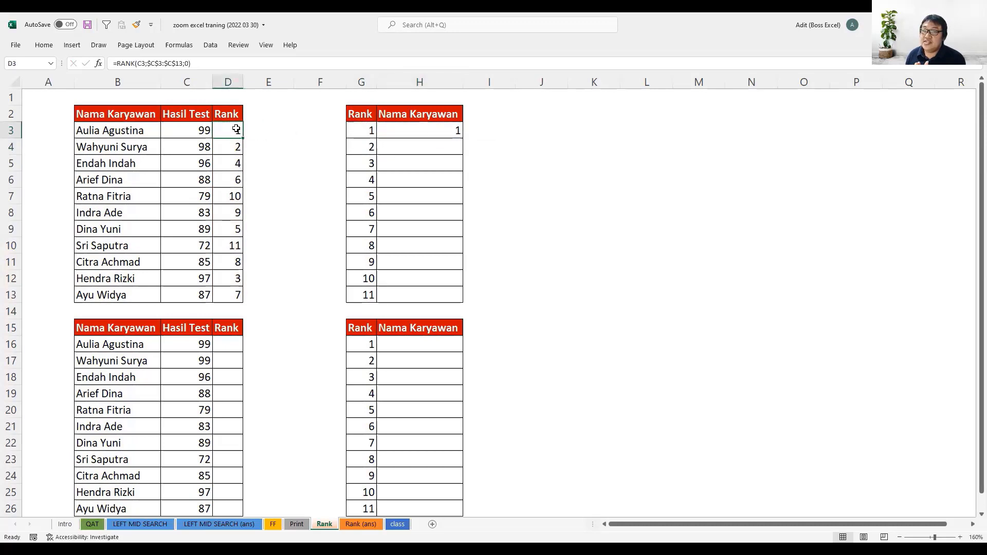
{"action": "left_click", "coordinate": [461, 135]}
{"action": "left_click_drag", "start_coordinate": [463, 138], "coordinate": [463, 303]}
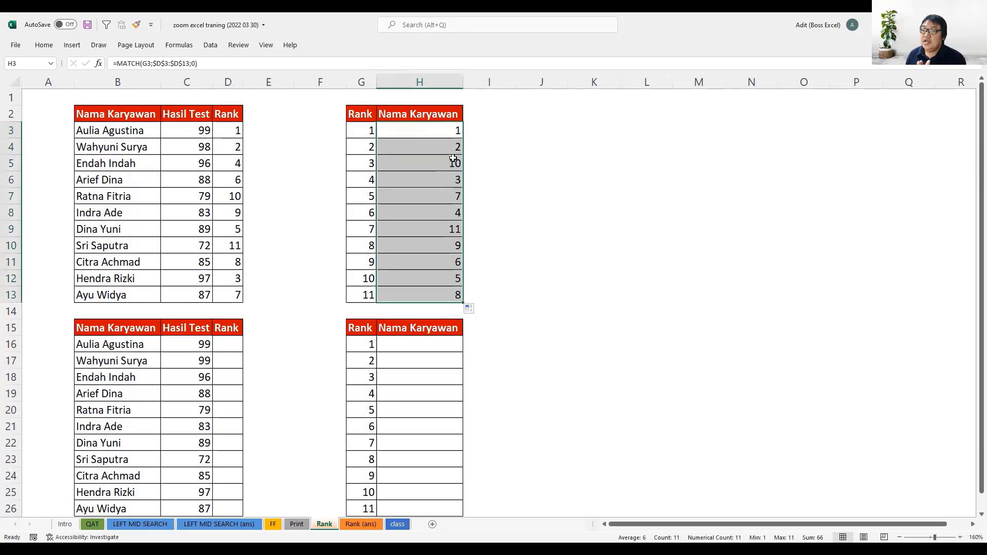
Verify rank 3's result of 10 by counting positions down the Rank column to D12
{"action": "left_click", "coordinate": [396, 159]}
{"action": "left_click_drag", "start_coordinate": [359, 159], "coordinate": [424, 162]}
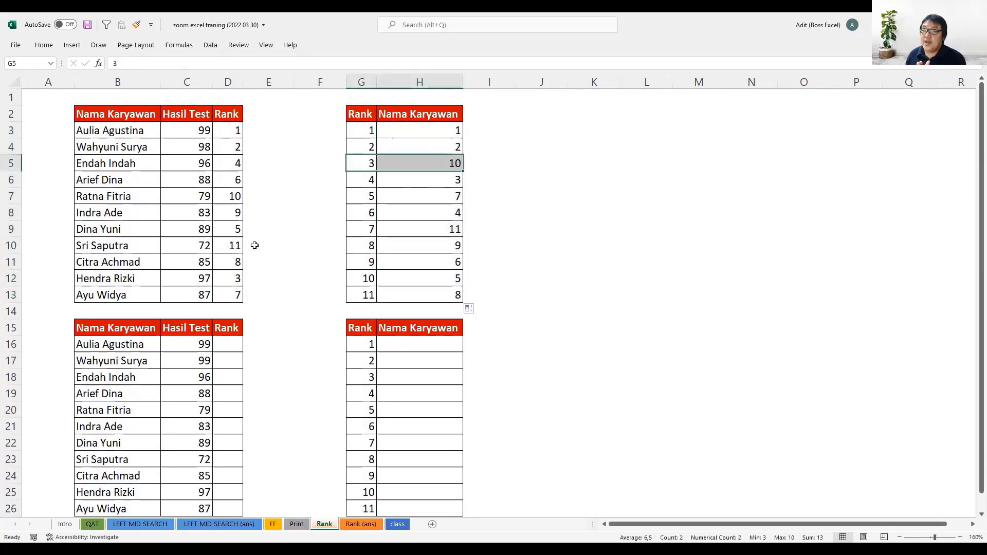
{"action": "left_click", "coordinate": [237, 278]}
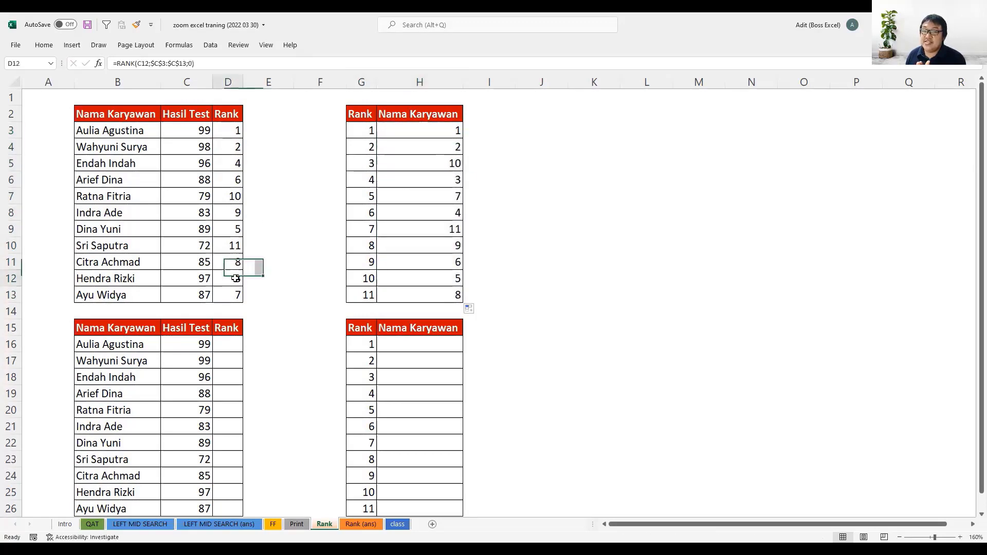
{"action": "left_click", "coordinate": [225, 130]}
{"action": "left_click", "coordinate": [226, 147]}
{"action": "left_click", "coordinate": [225, 163]}
{"action": "left_click", "coordinate": [226, 180]}
{"action": "left_click", "coordinate": [226, 196]}
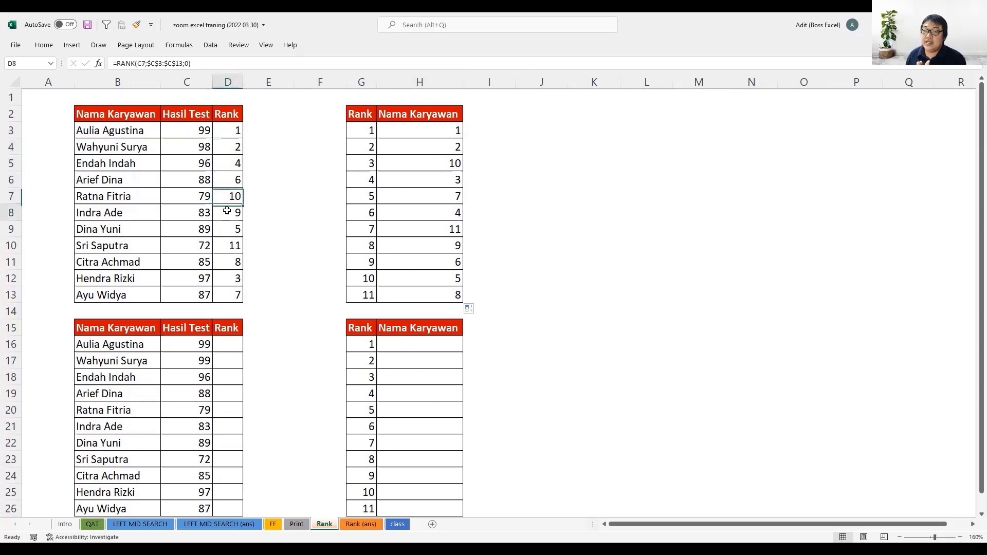
{"action": "left_click", "coordinate": [227, 210]}
{"action": "left_click", "coordinate": [227, 228]}
{"action": "left_click", "coordinate": [226, 246]}
{"action": "left_click", "coordinate": [227, 261]}
{"action": "left_click", "coordinate": [236, 278]}
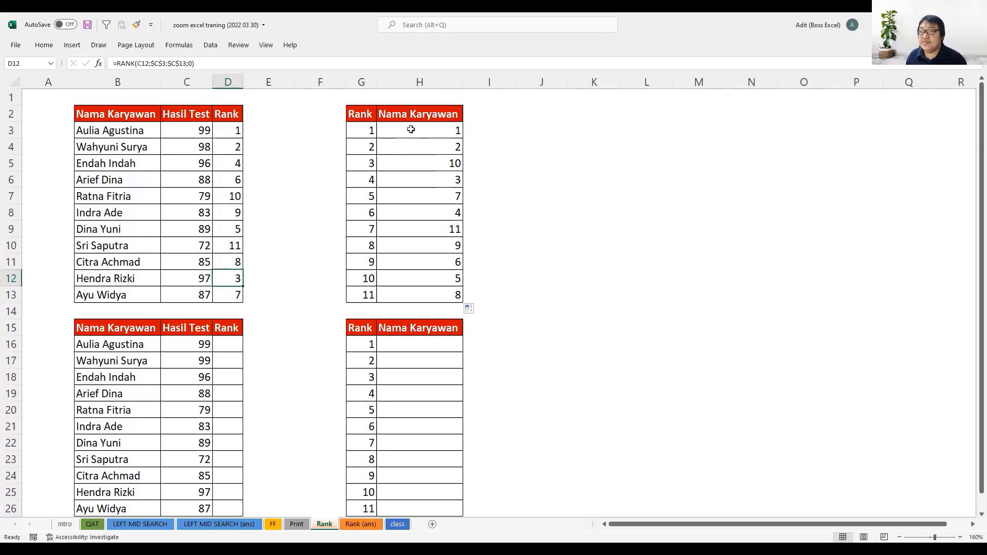
Trace the rank-3 row back to its employee name, then reopen H3's formula for editing
{"action": "left_click", "coordinate": [431, 131]}
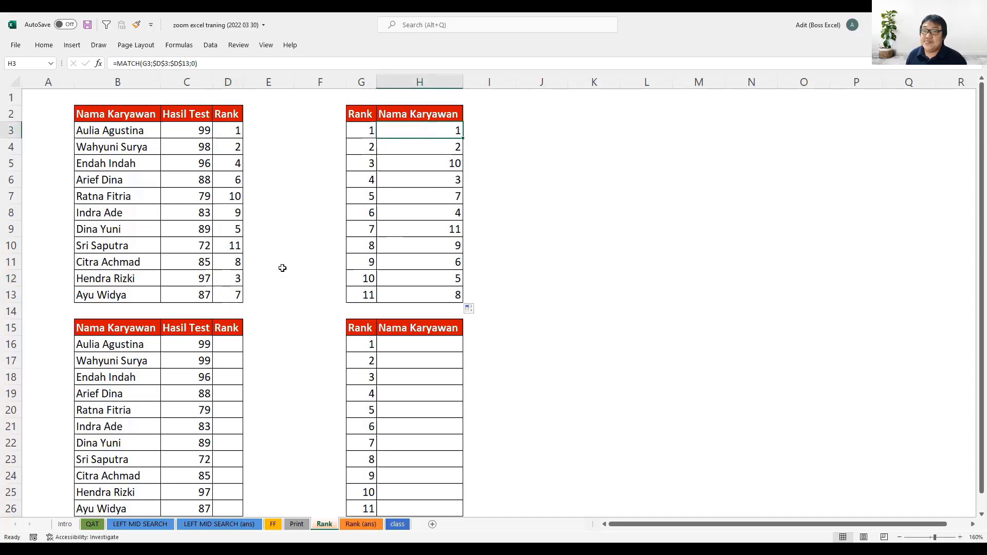
{"action": "left_click", "coordinate": [237, 278]}
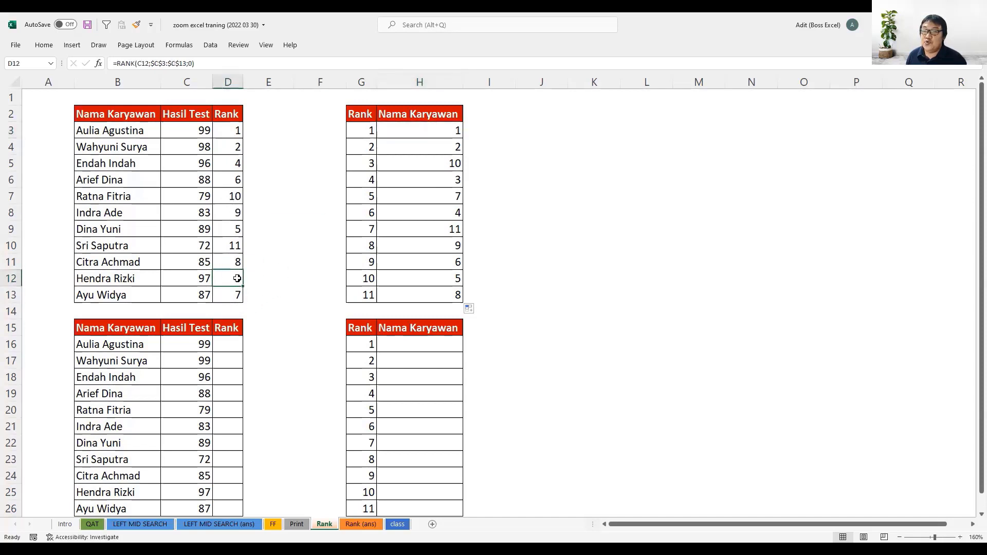
{"action": "left_click_drag", "start_coordinate": [219, 279], "coordinate": [136, 278]}
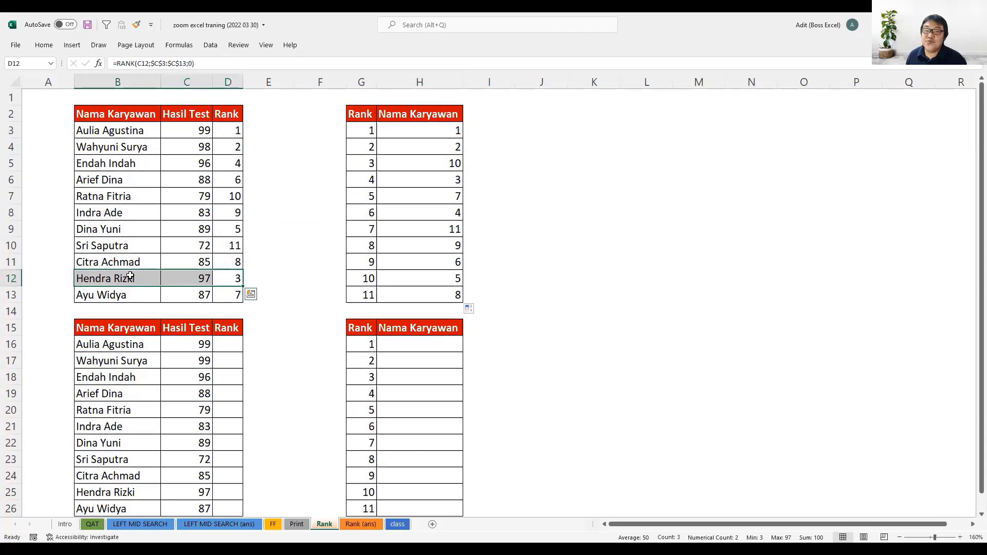
{"action": "left_click", "coordinate": [130, 276]}
{"action": "left_click_drag", "start_coordinate": [135, 133], "coordinate": [125, 293]}
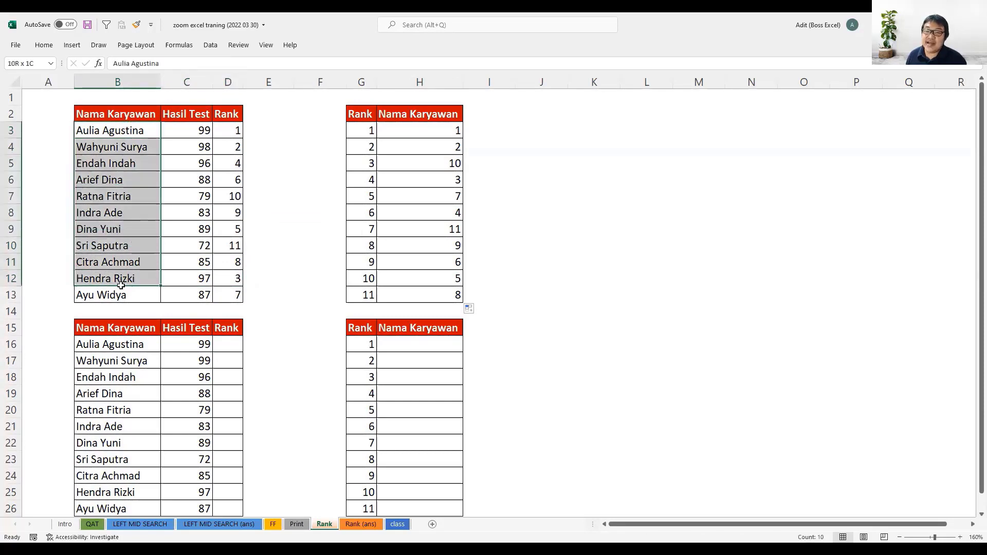
{"action": "left_click", "coordinate": [422, 130]}
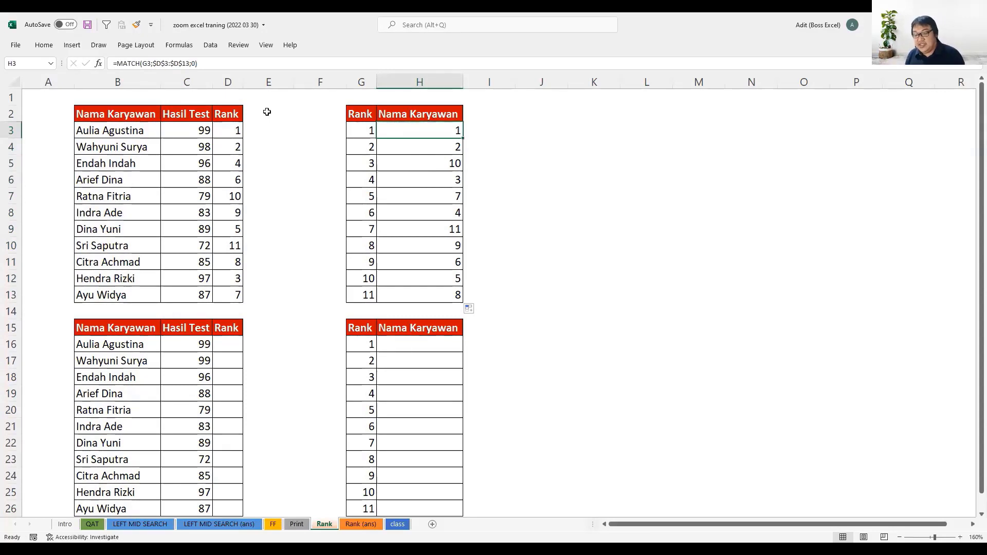
{"action": "key", "text": "F2"}
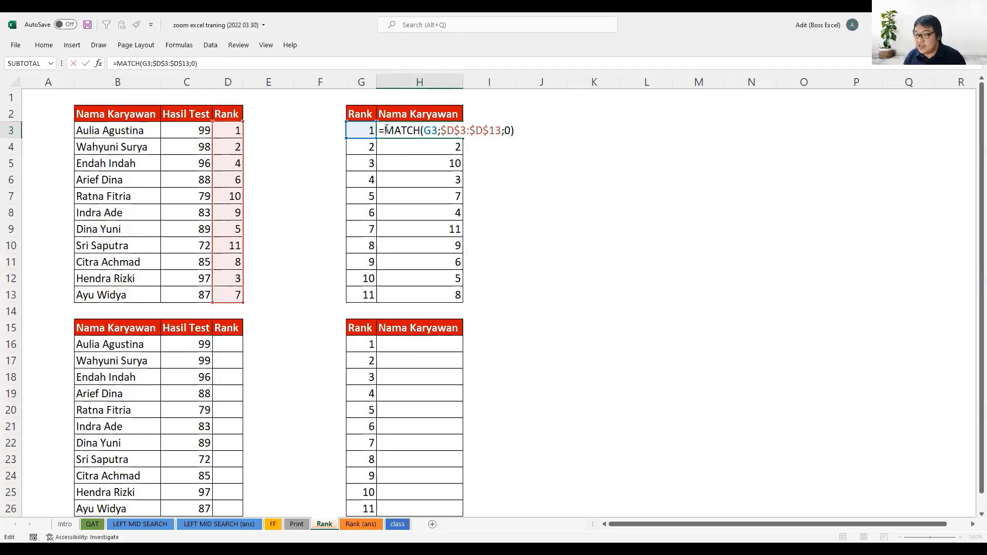
Wrap H3's MATCH inside INDEX over $B$3:$B$13 so rank 1 returns the top employee's name
{"action": "left_click", "coordinate": [386, 130]}
{"action": "type", "text": "INDEX("}
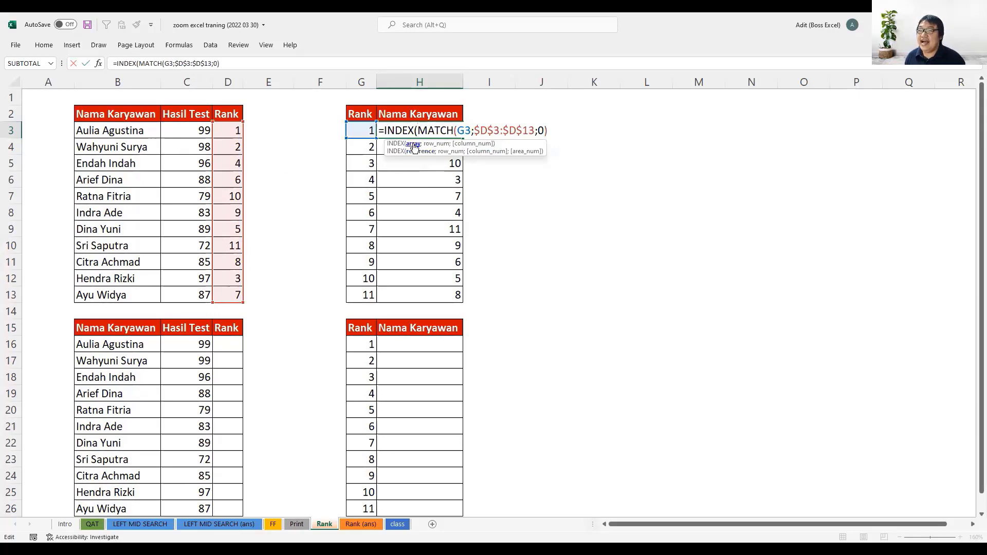
{"action": "mouse_move", "coordinate": [144, 135]}
{"action": "left_mouse_down"}
{"action": "mouse_move", "coordinate": [126, 291]}
{"action": "mouse_move", "coordinate": [149, 282]}
{"action": "left_mouse_up"}
{"action": "key", "text": "F4"}
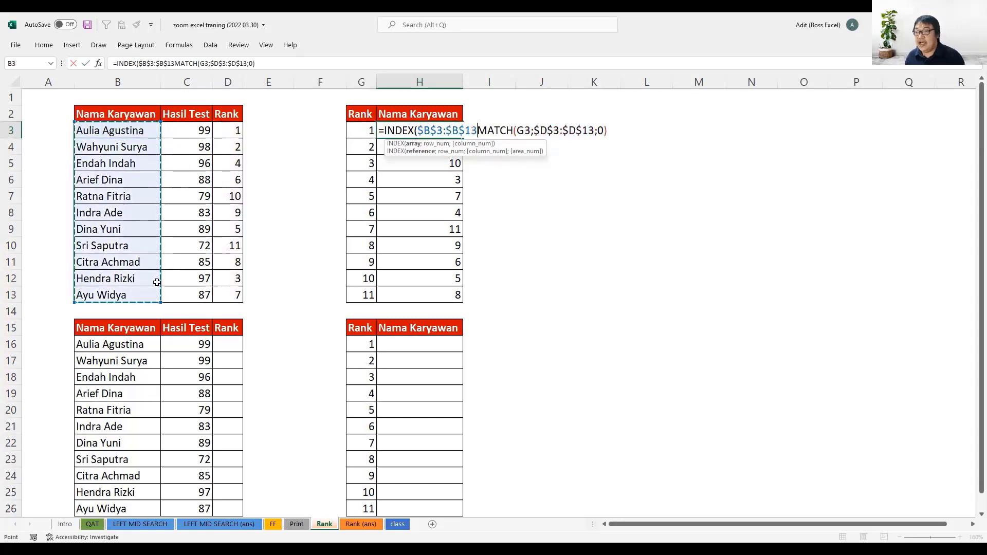
{"action": "type", "text": ";"}
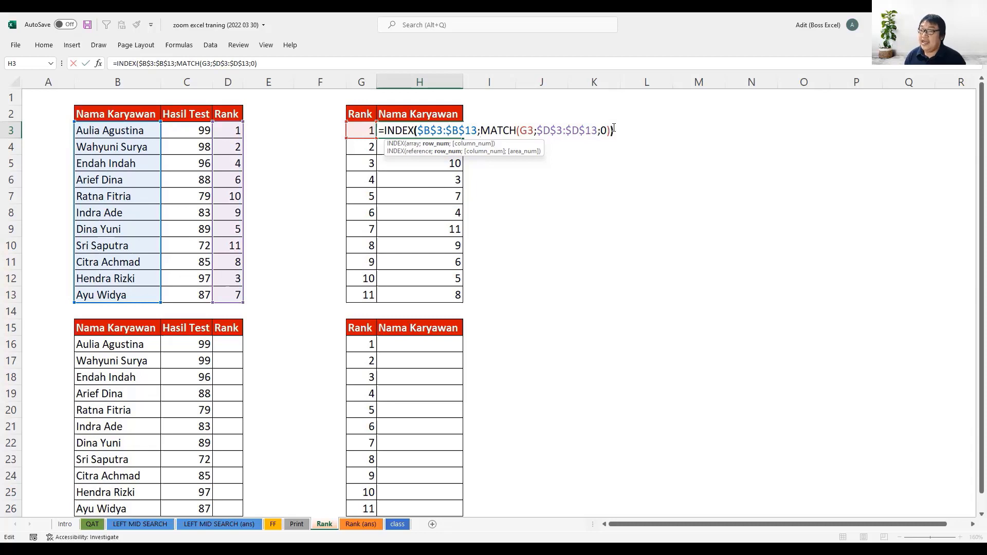
{"action": "key", "text": "Return"}
{"action": "left_click", "coordinate": [452, 131]}
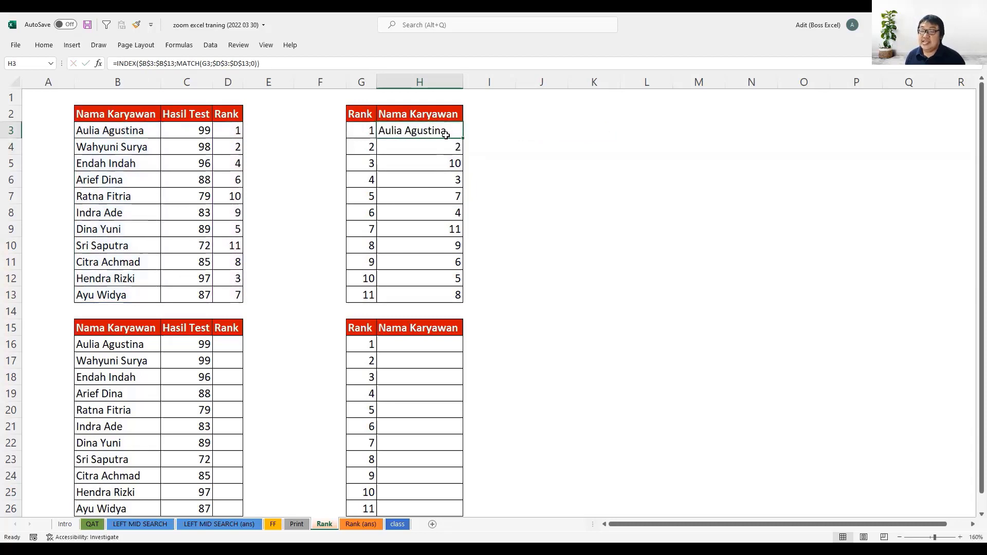
{"action": "left_click", "coordinate": [370, 130]}
Copy the INDEX-MATCH formula from H3 down to H13, listing names for ranks 1 to 11
{"action": "left_click", "coordinate": [229, 131]}
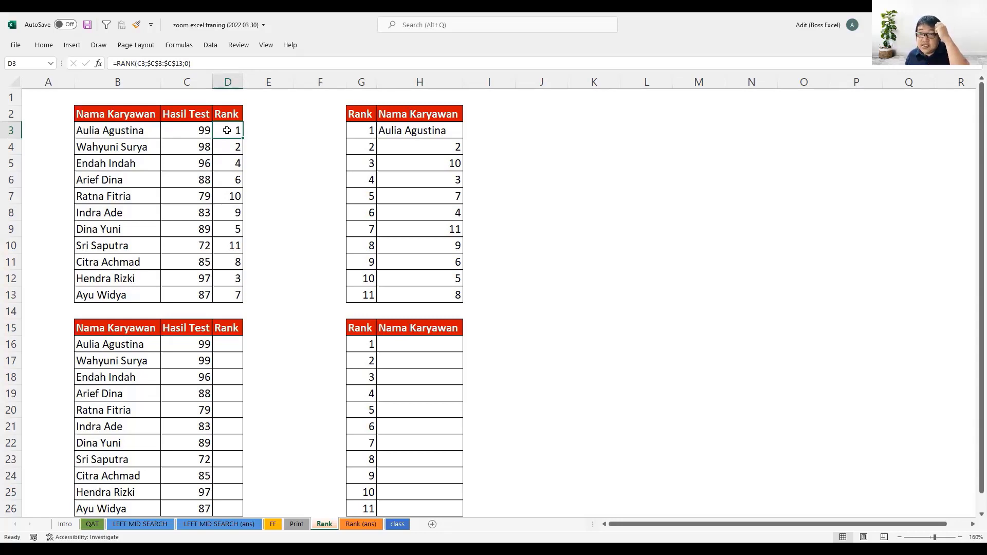
{"action": "mouse_move", "coordinate": [146, 135]}
{"action": "left_mouse_down"}
{"action": "mouse_move", "coordinate": [138, 285]}
{"action": "mouse_move", "coordinate": [154, 298]}
{"action": "left_mouse_up"}
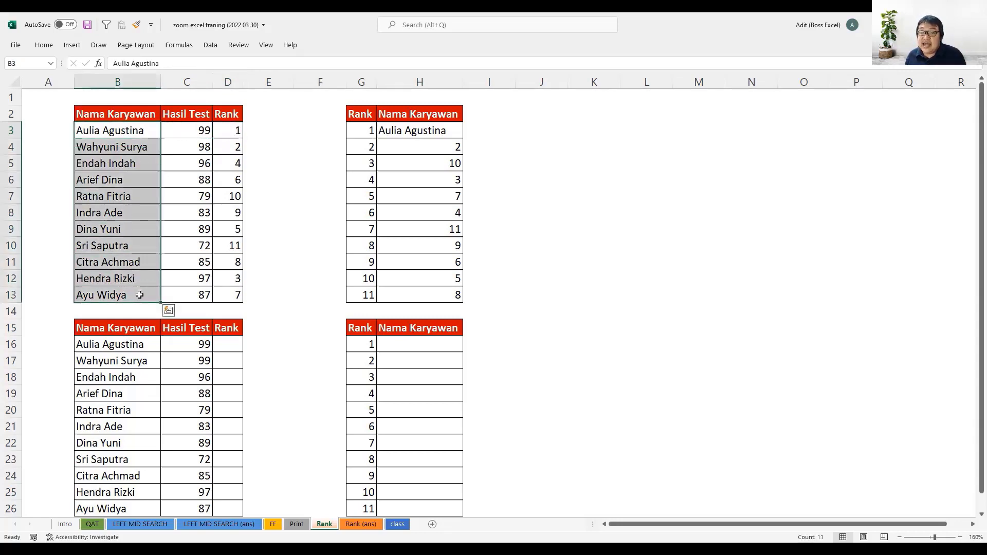
{"action": "left_click", "coordinate": [138, 132]}
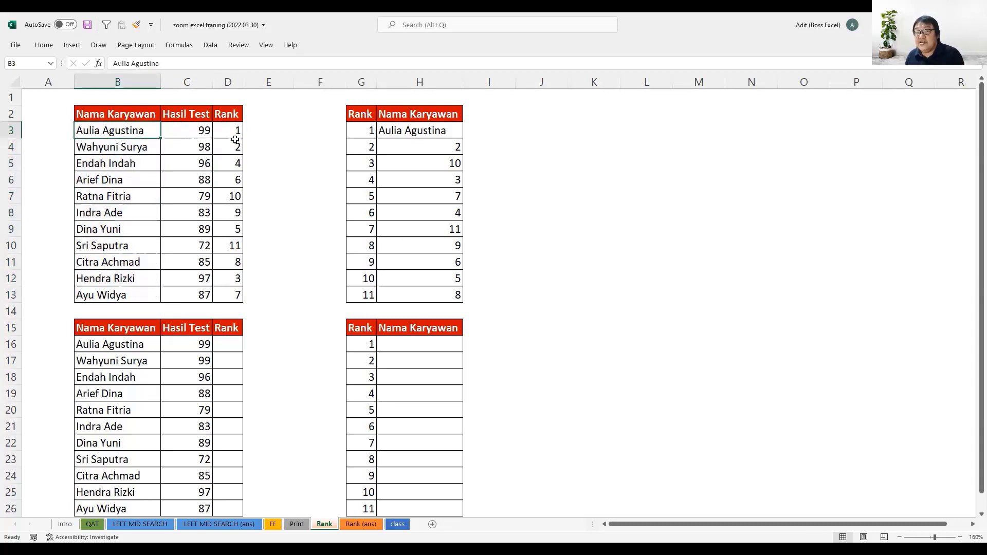
{"action": "left_click", "coordinate": [442, 129]}
{"action": "left_click_drag", "start_coordinate": [464, 138], "coordinate": [465, 300]}
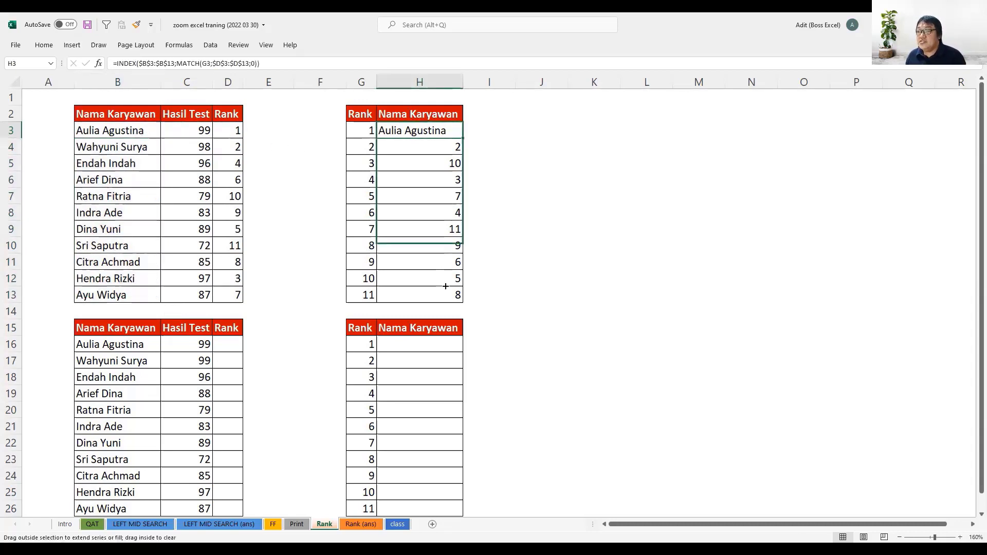
{"action": "left_click", "coordinate": [443, 162]}
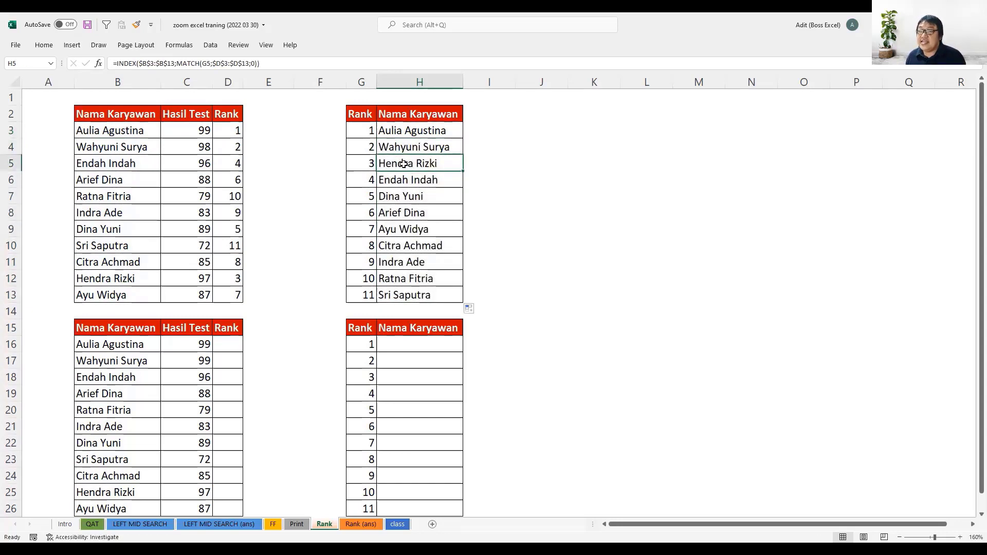
{"action": "left_click", "coordinate": [366, 168]}
{"action": "mouse_move", "coordinate": [227, 131]}
{"action": "left_mouse_down"}
{"action": "mouse_move", "coordinate": [229, 294]}
{"action": "mouse_move", "coordinate": [262, 282]}
{"action": "left_mouse_up"}
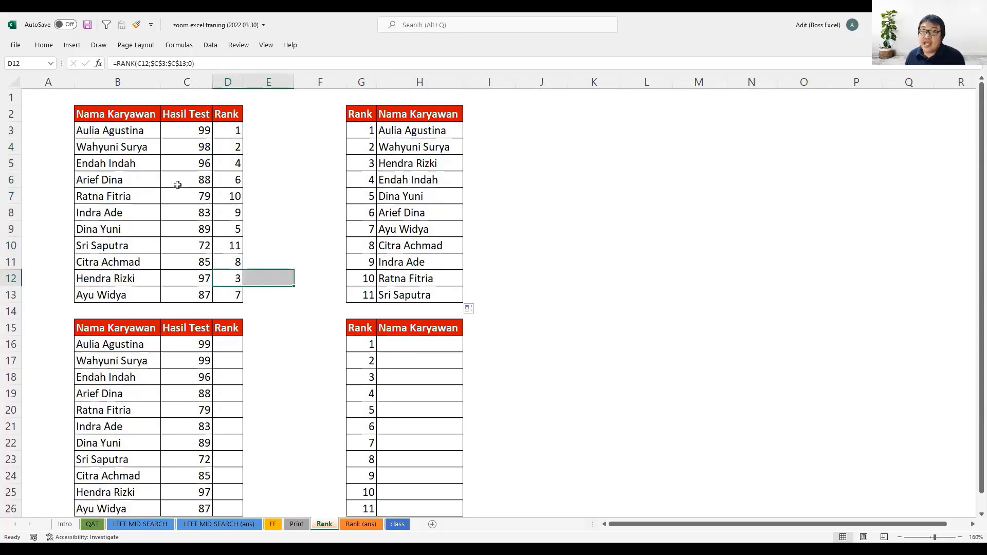
{"action": "left_click_drag", "start_coordinate": [132, 131], "coordinate": [140, 295]}
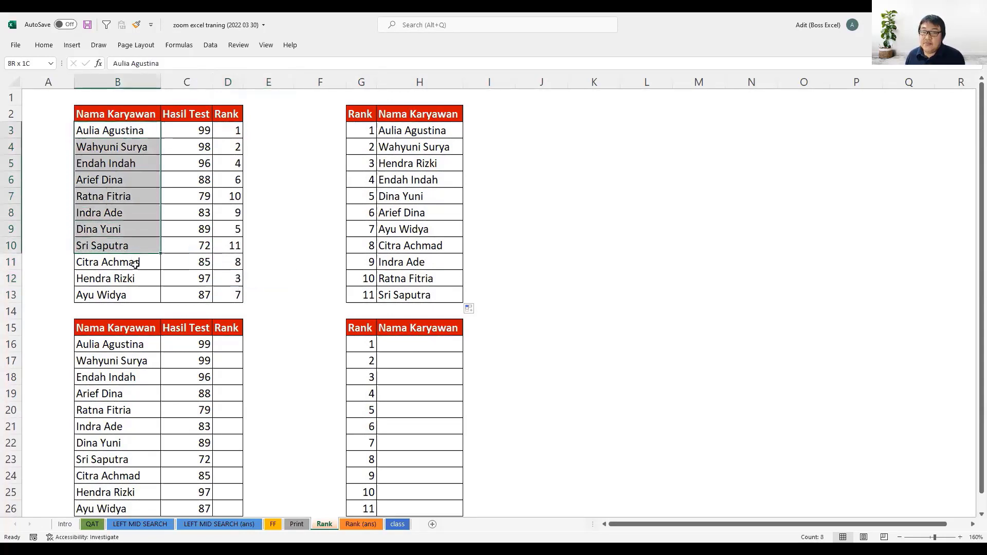
{"action": "left_click", "coordinate": [226, 280]}
{"action": "left_click", "coordinate": [145, 278]}
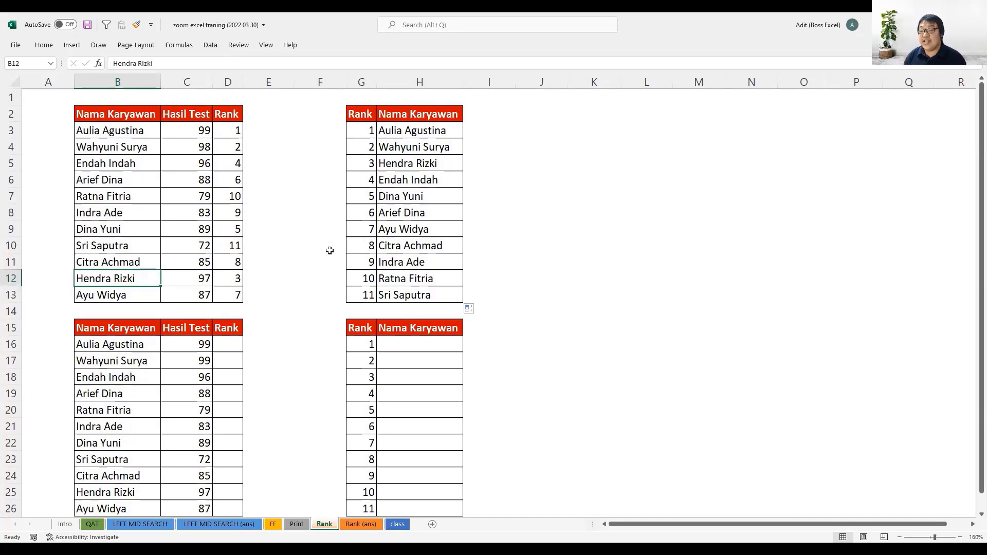
{"action": "left_click_drag", "start_coordinate": [113, 130], "coordinate": [144, 295]}
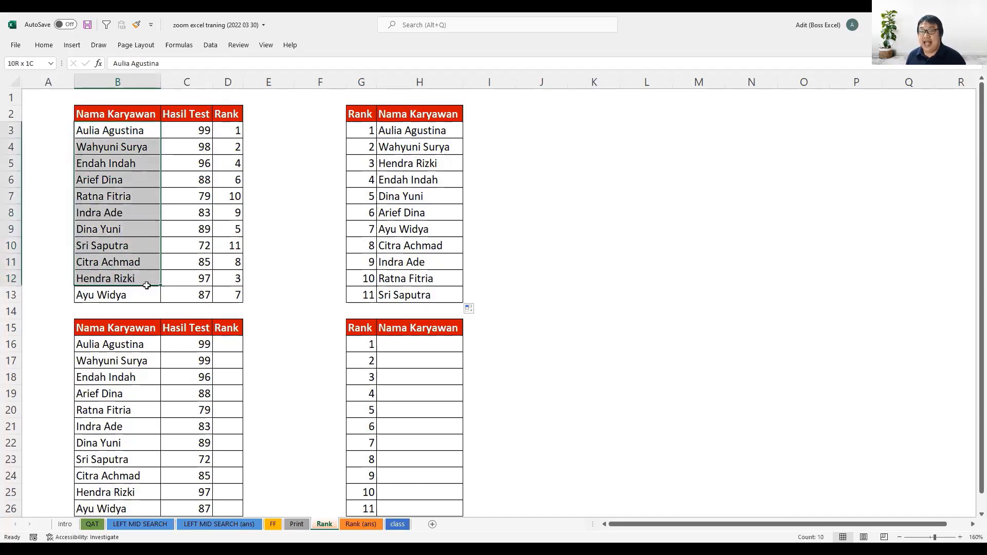
{"action": "left_click_drag", "start_coordinate": [236, 131], "coordinate": [243, 278]}
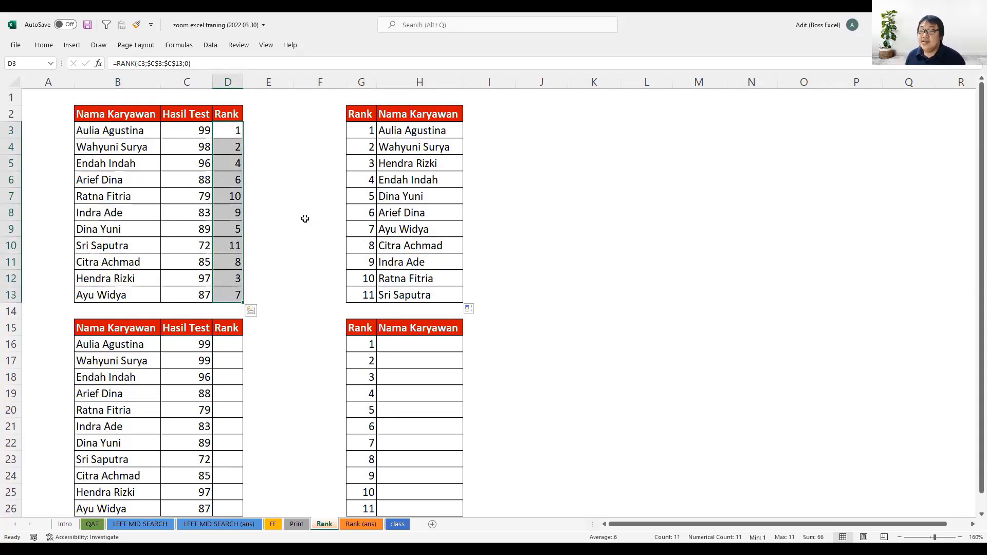
{"action": "scroll", "coordinate": [305, 218], "scroll_direction": "down", "scroll_amount": 1}
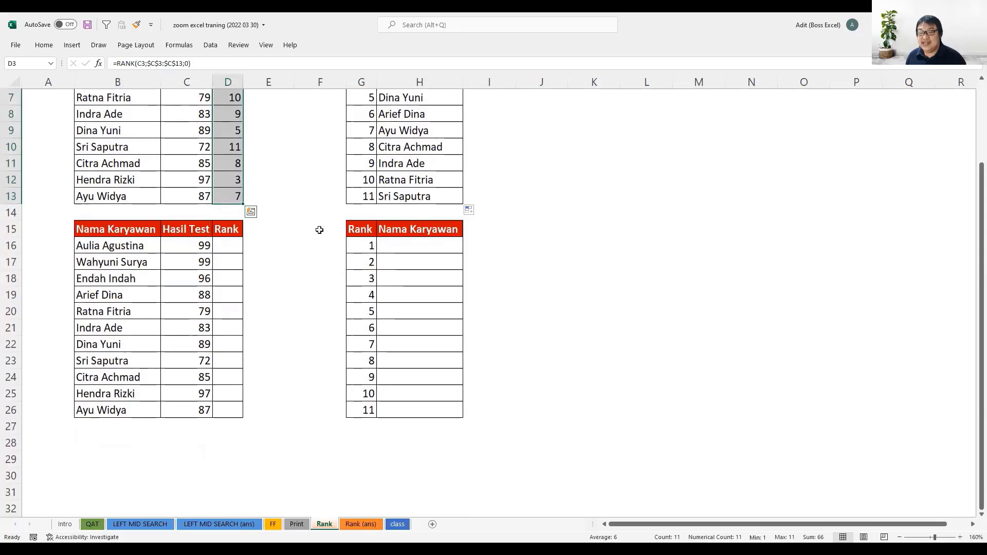
{"action": "scroll", "coordinate": [320, 227], "scroll_direction": "up", "scroll_amount": 1, "text": "ctrl"}
{"action": "scroll", "coordinate": [318, 247], "scroll_direction": "down", "scroll_amount": 1}
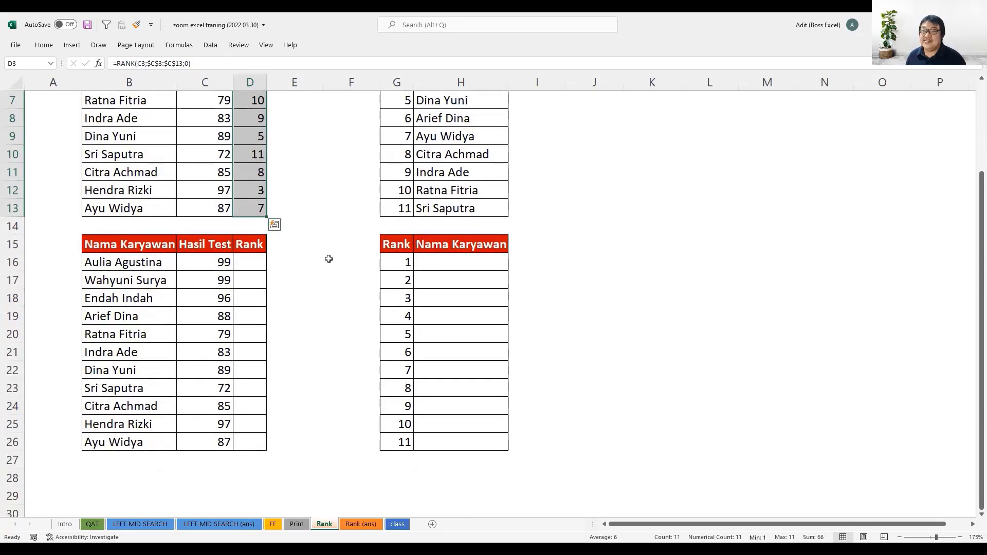
{"action": "left_click", "coordinate": [140, 282]}
{"action": "scroll", "coordinate": [249, 275], "scroll_direction": "up", "scroll_amount": 2}
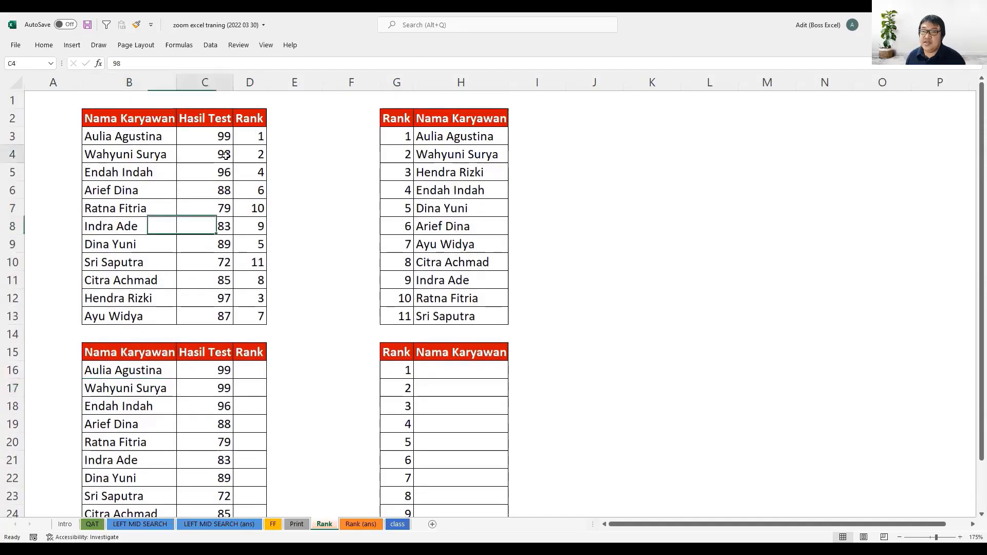
{"action": "left_click", "coordinate": [206, 154]}
{"action": "scroll", "coordinate": [233, 313], "scroll_direction": "down", "scroll_amount": 2}
{"action": "left_click", "coordinate": [226, 282]}
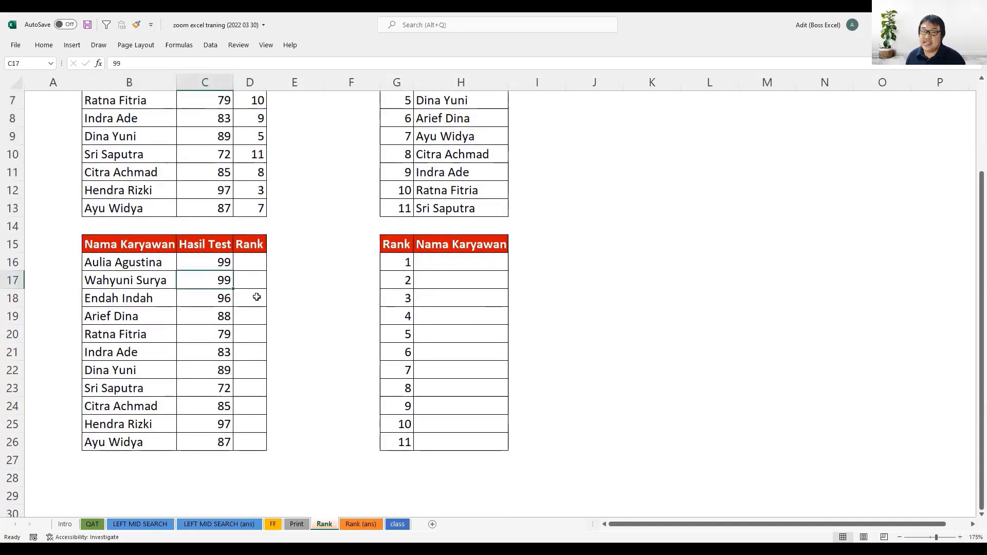
{"action": "scroll", "coordinate": [291, 273], "scroll_direction": "up", "scroll_amount": 2}
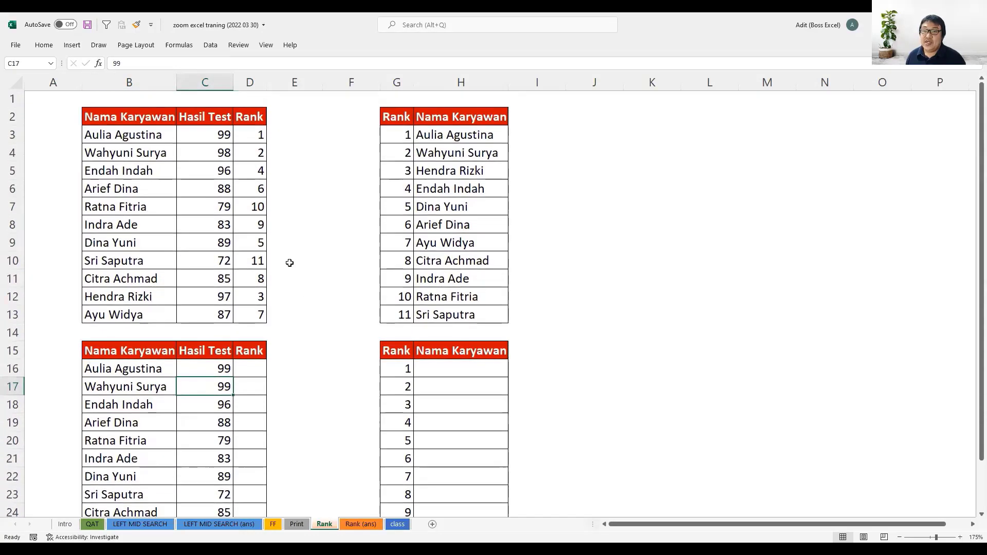
{"action": "left_click", "coordinate": [254, 365]}
{"action": "scroll", "coordinate": [299, 337], "scroll_direction": "down", "scroll_amount": 2}
Enter =RANK(C16;$C$16:$C$26;0) in D16 of the second table
{"action": "scroll", "coordinate": [302, 334], "scroll_direction": "down", "scroll_amount": 1}
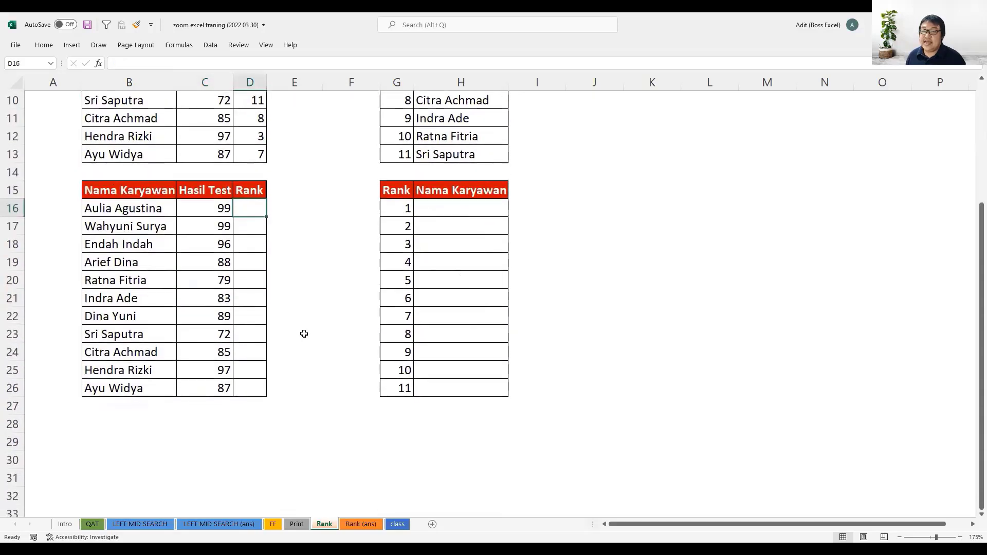
{"action": "type", "text": "="}
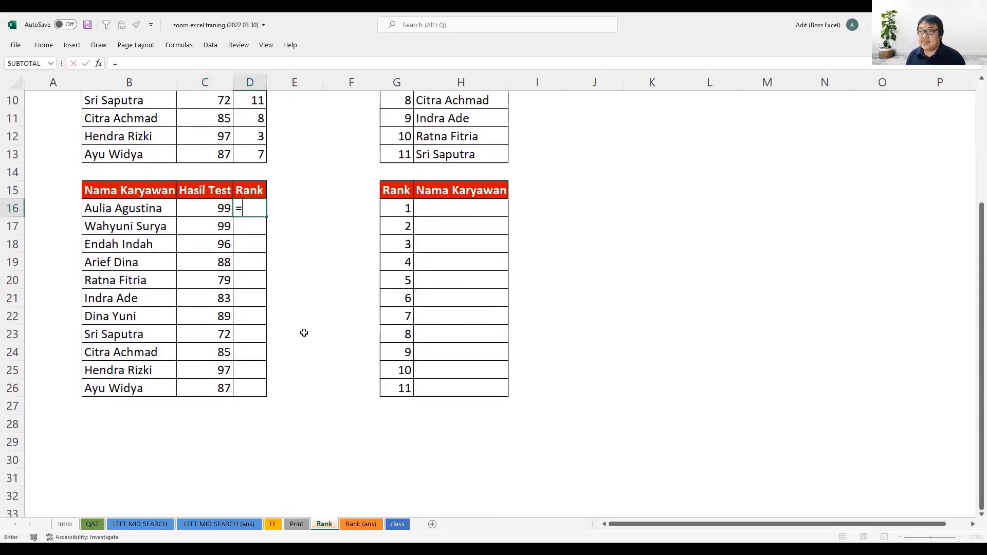
{"action": "type", "text": "RANK.AVG("}
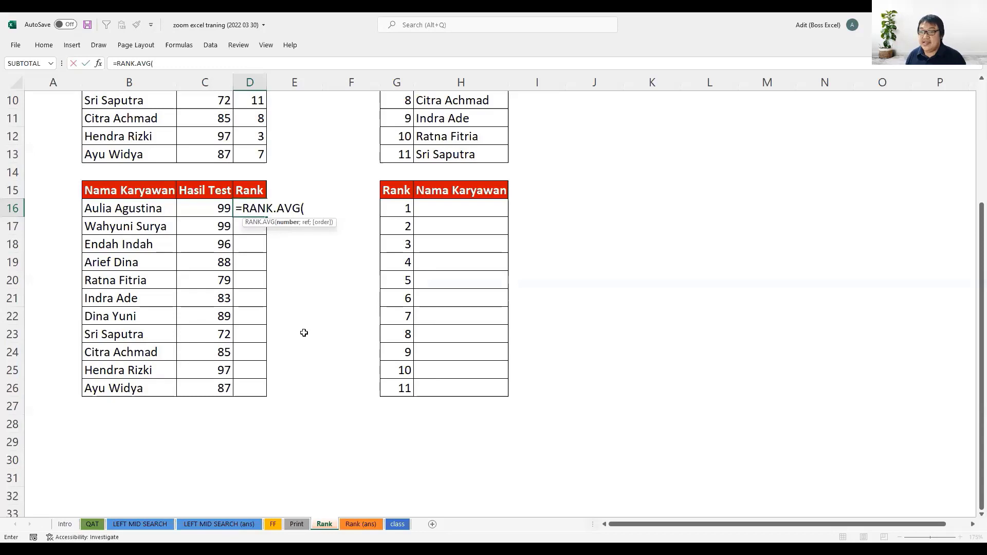
{"action": "key", "text": "BackSpace"}
{"action": "key", "text": "BackSpace"}
{"action": "key", "text": "BackSpace"}
{"action": "left_click", "coordinate": [266, 241]}
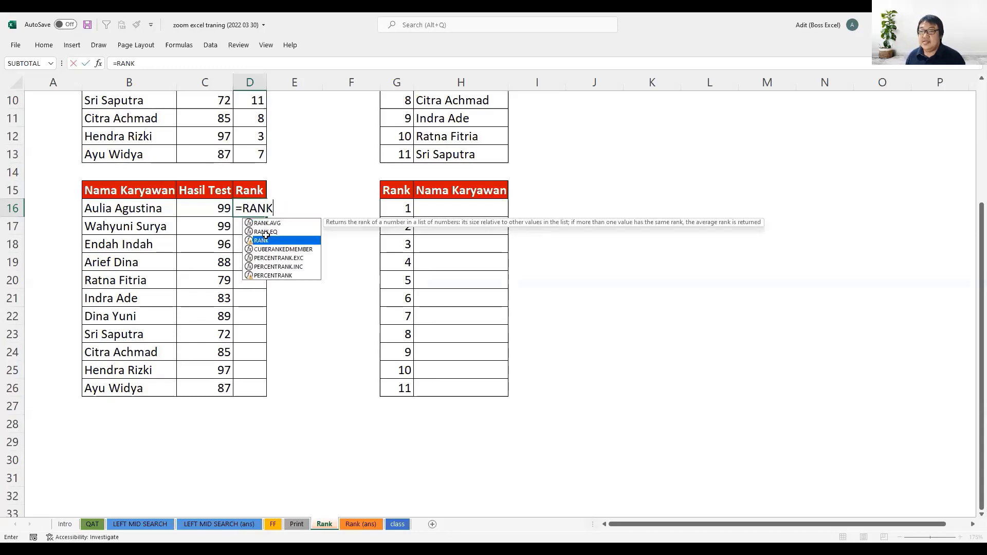
{"action": "key", "text": "Tab"}
{"action": "left_click", "coordinate": [209, 209]}
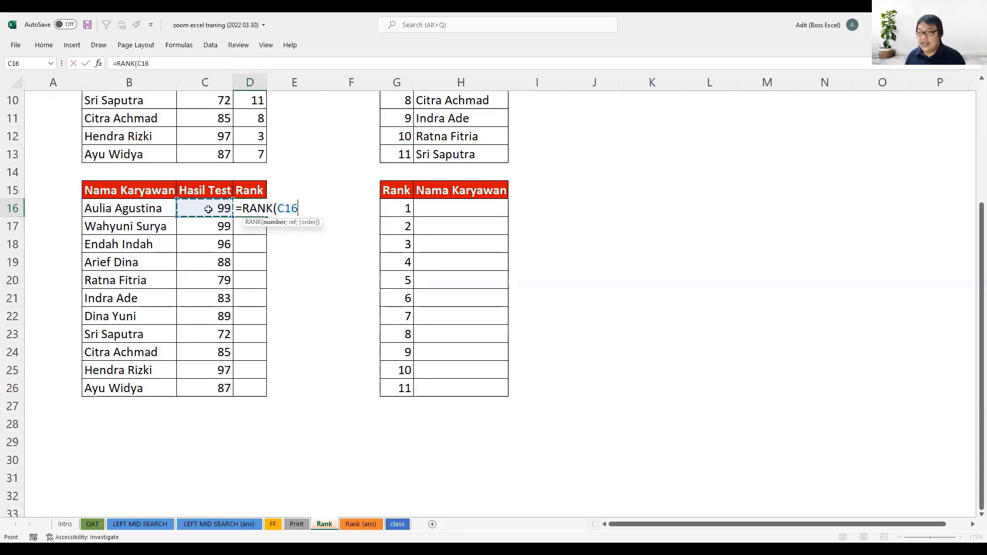
{"action": "type", "text": ";"}
{"action": "left_click", "coordinate": [209, 209]}
{"action": "left_click_drag", "start_coordinate": [198, 381], "coordinate": [203, 389]}
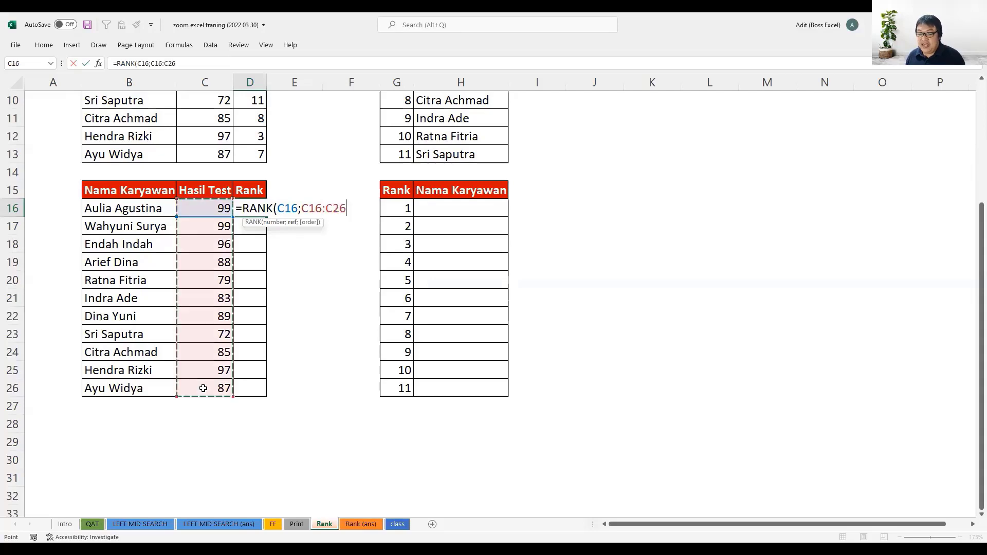
{"action": "key", "text": "F4"}
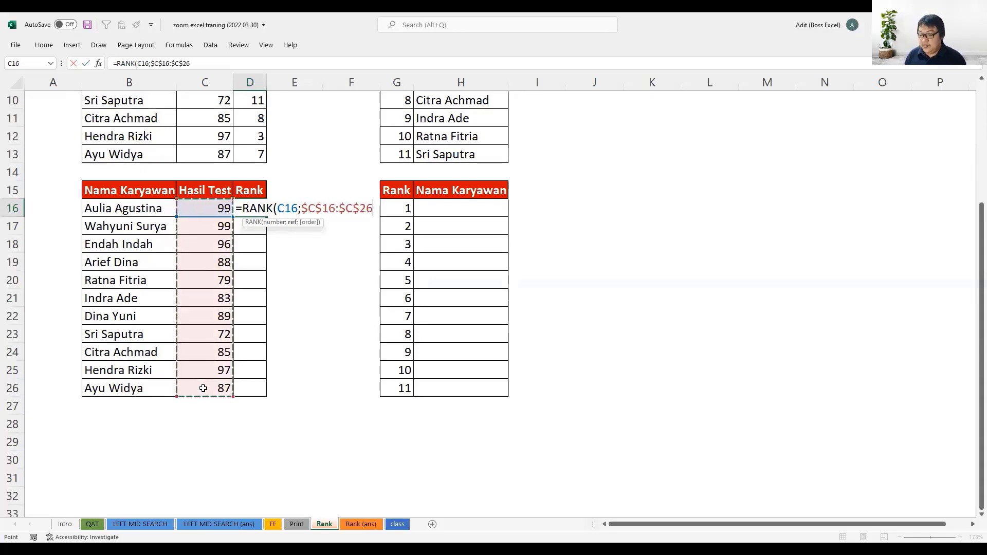
{"action": "type", "text": ";0)"}
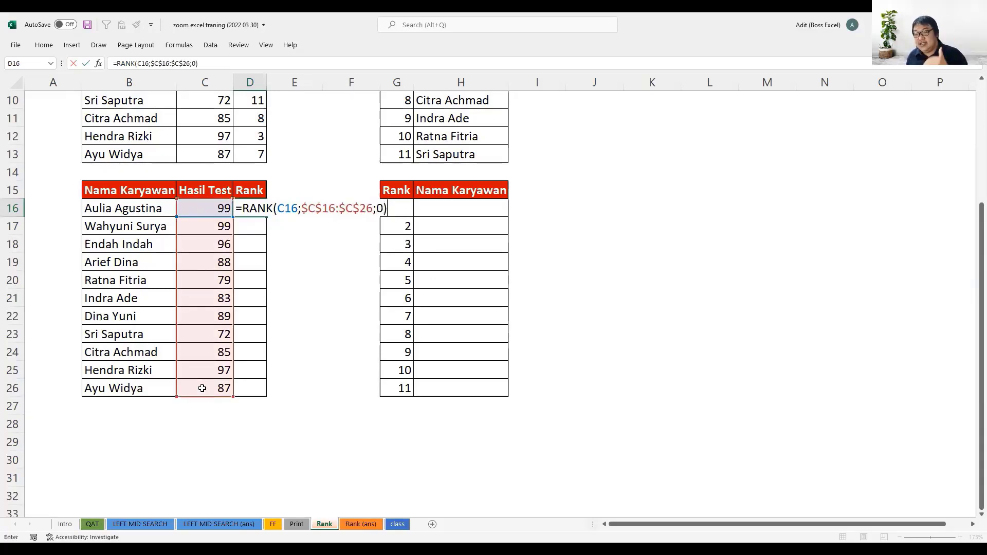
{"action": "key", "text": "Return"}
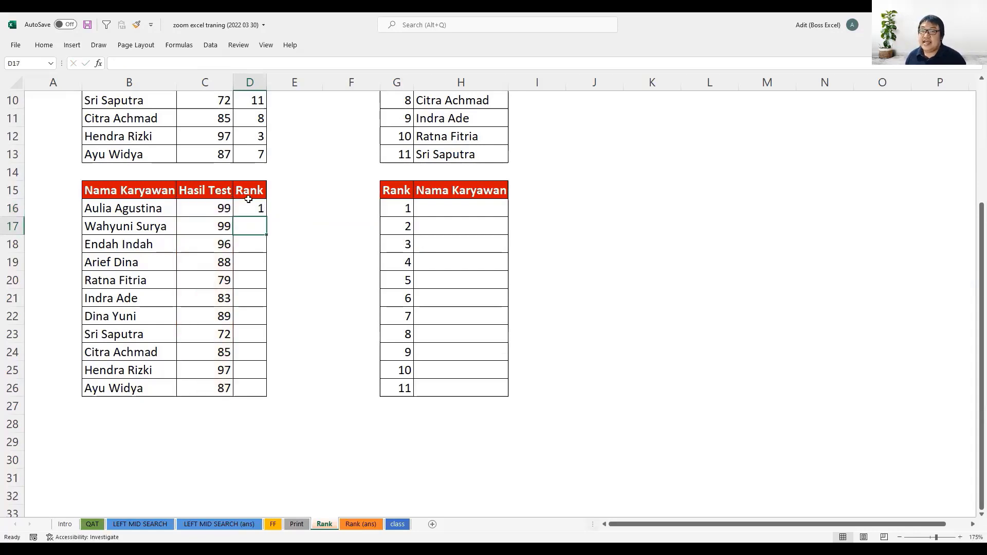
Fill D16's rank formula down to D26, noting both tied 99 scores rank 1
{"action": "left_click", "coordinate": [262, 213]}
{"action": "double_click", "coordinate": [267, 217]}
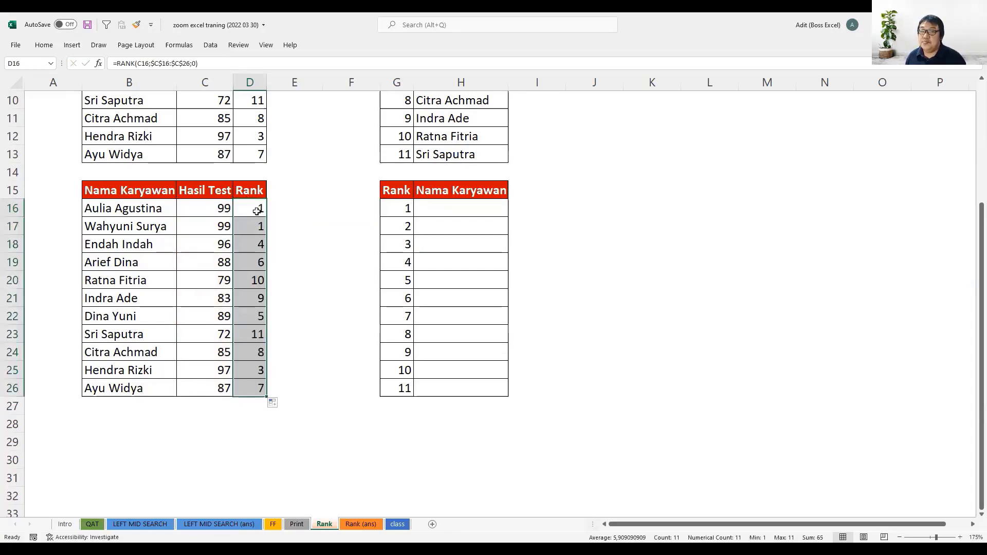
{"action": "left_click_drag", "start_coordinate": [257, 210], "coordinate": [257, 227]}
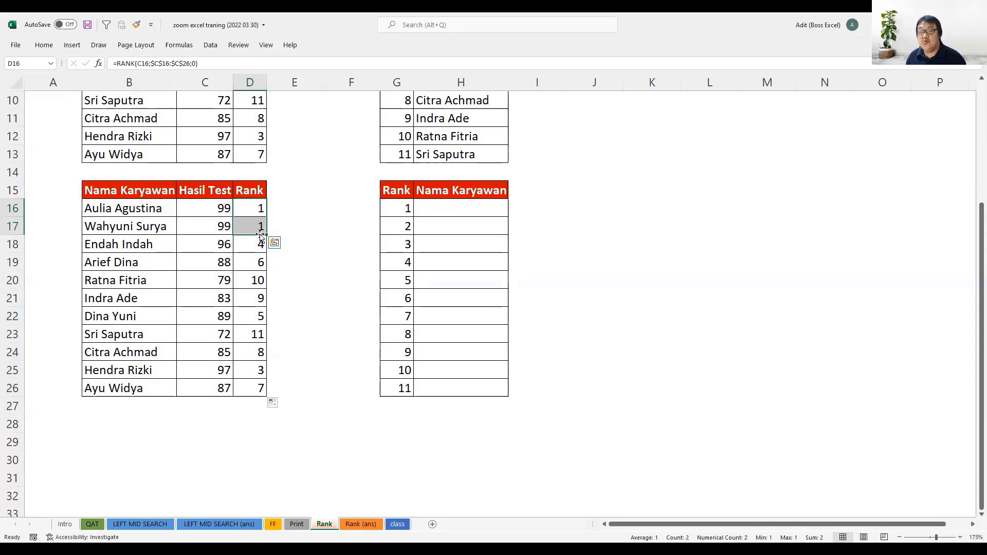
{"action": "left_click", "coordinate": [258, 370]}
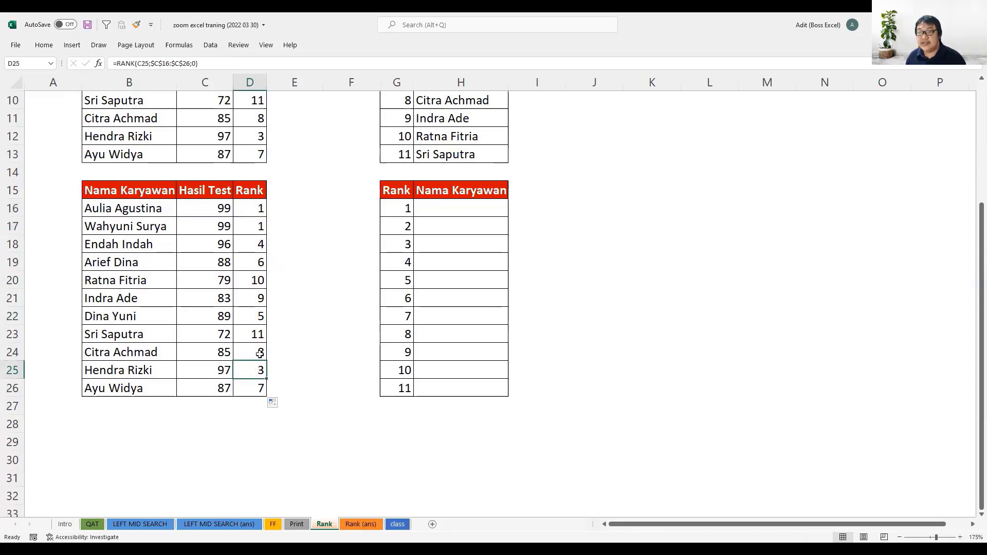
{"action": "left_click", "coordinate": [258, 213]}
{"action": "left_click_drag", "start_coordinate": [258, 214], "coordinate": [258, 226]}
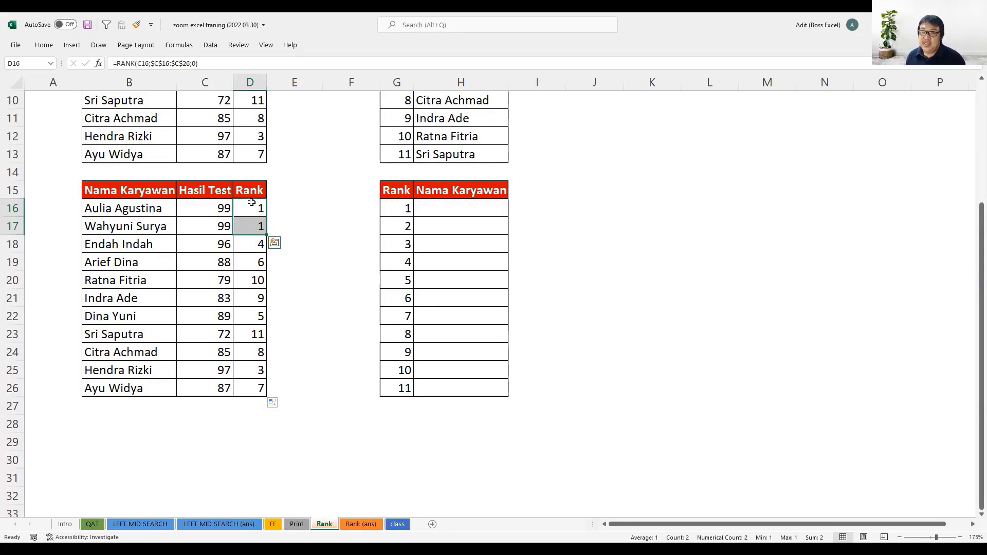
{"action": "left_click", "coordinate": [254, 209]}
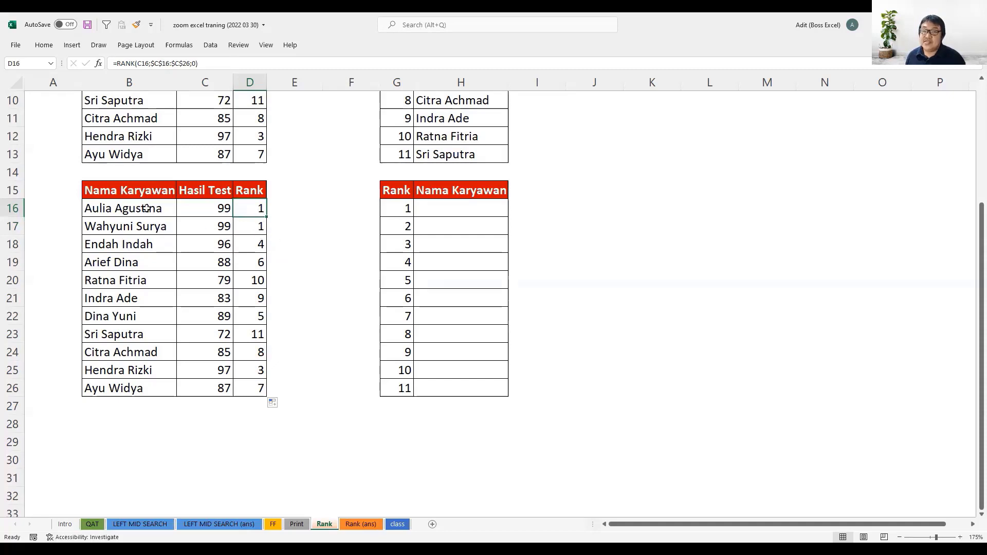
{"action": "left_click", "coordinate": [124, 209]}
{"action": "left_click", "coordinate": [125, 229]}
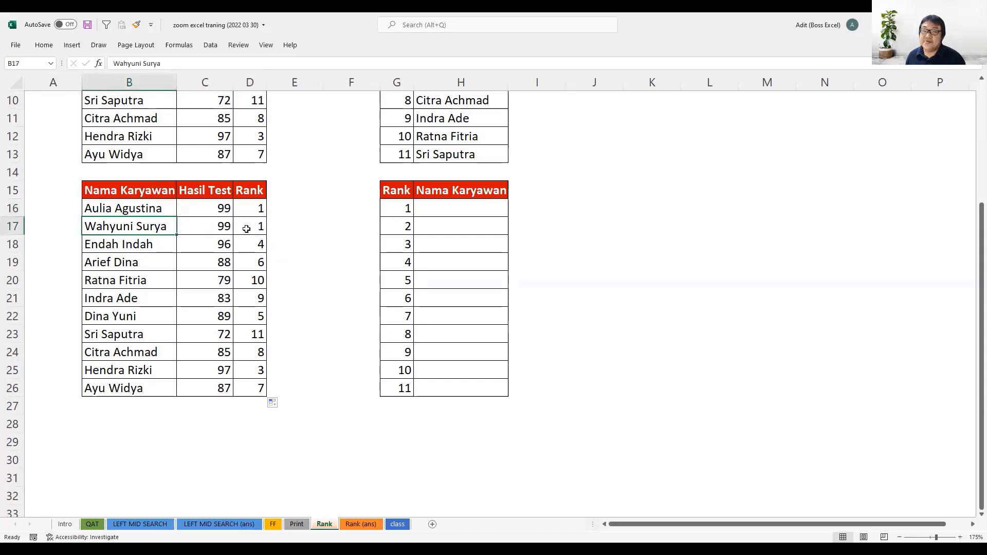
{"action": "left_click", "coordinate": [254, 211]}
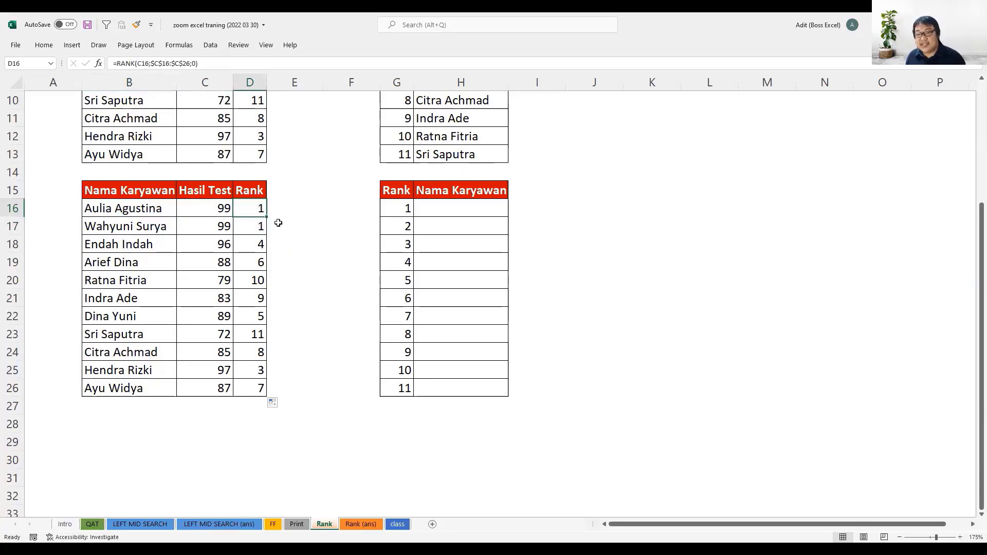
{"action": "key", "text": "Right"}
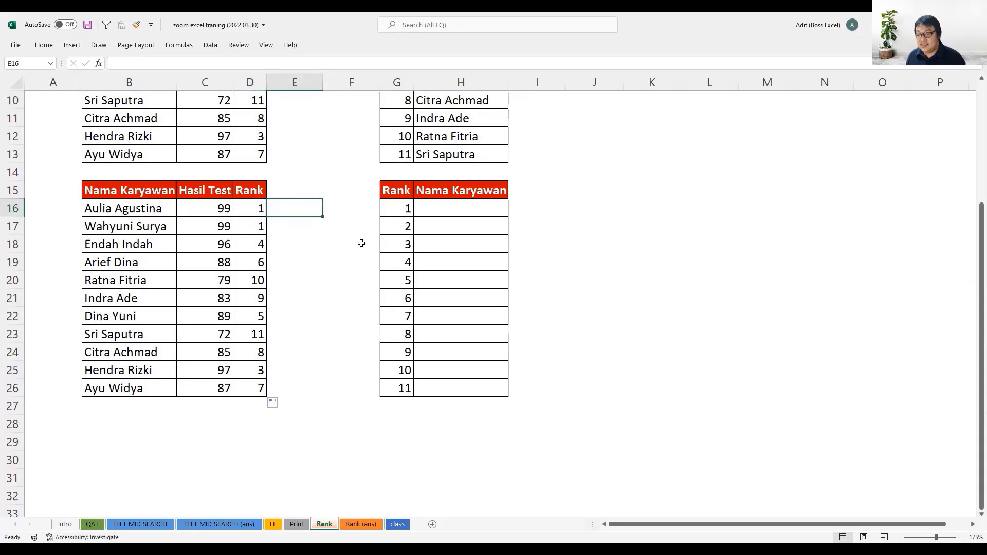
Enter =COUNTIF($C$16:C16;C16) in helper cell E16, returning 1 for the first 99 score
{"action": "type", "text": "="}
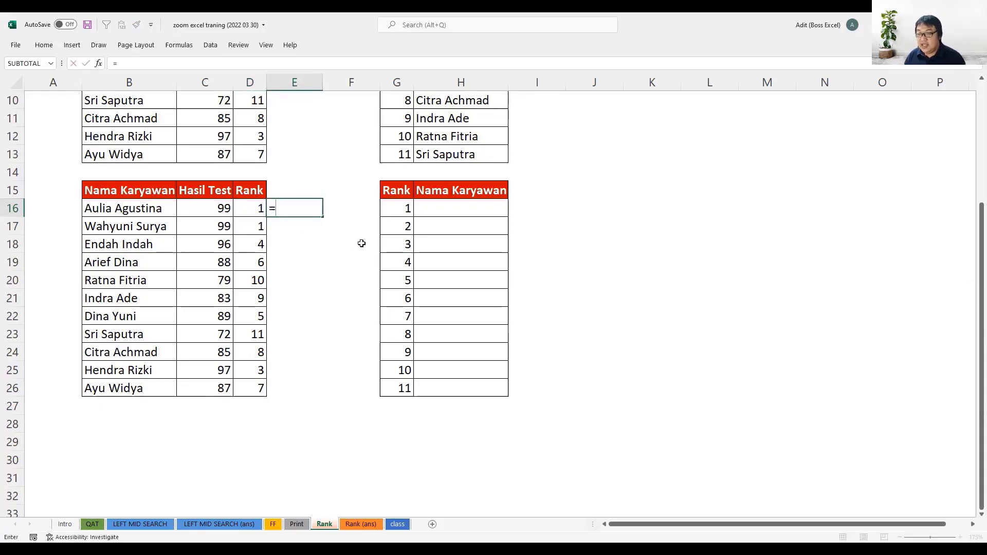
{"action": "type", "text": "count"}
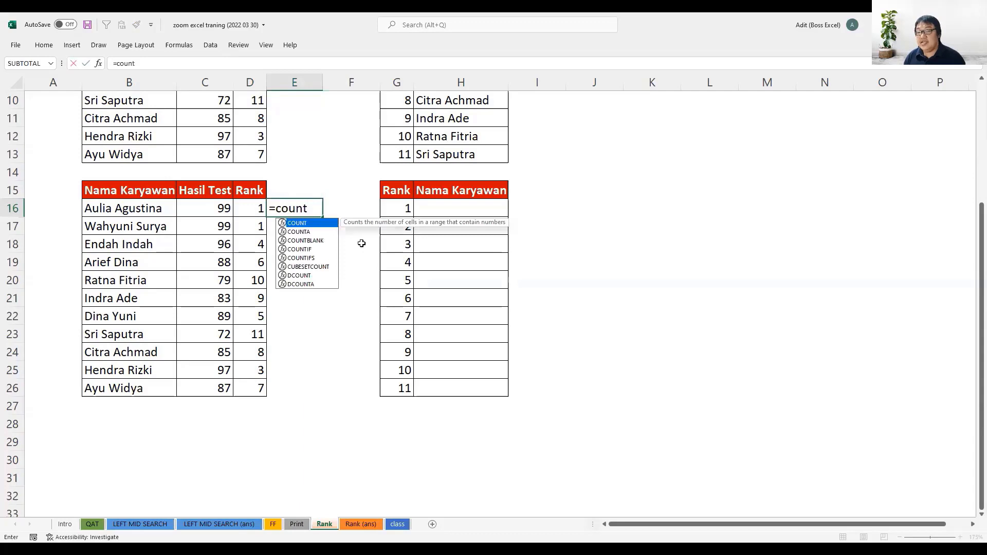
{"action": "type", "text": "if"}
{"action": "key", "text": "Tab"}
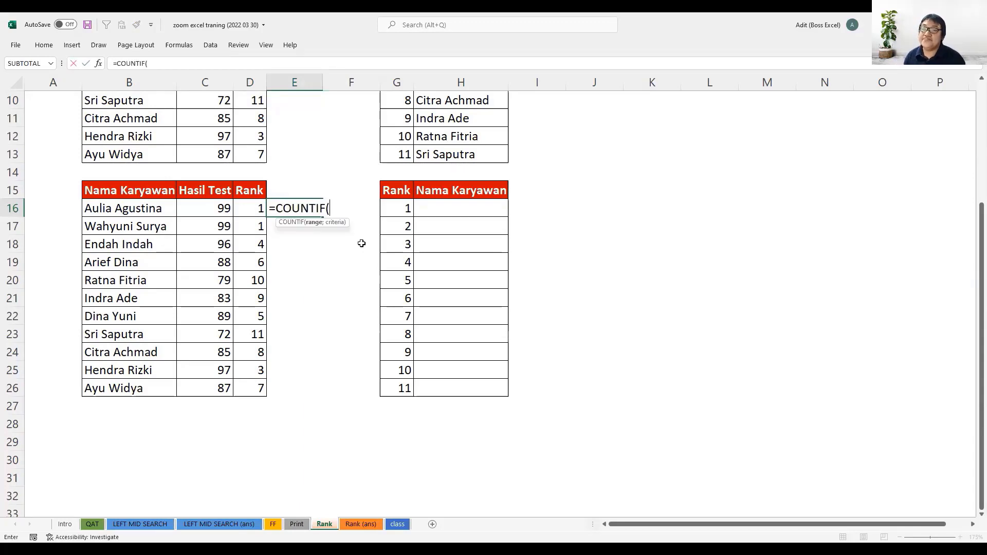
{"action": "left_click", "coordinate": [219, 209]}
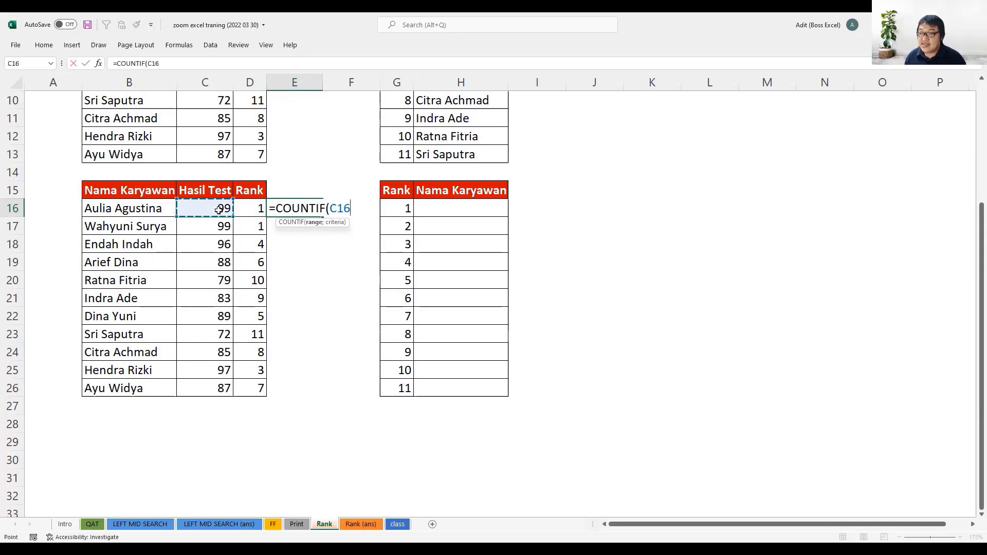
{"action": "key", "text": "F8"}
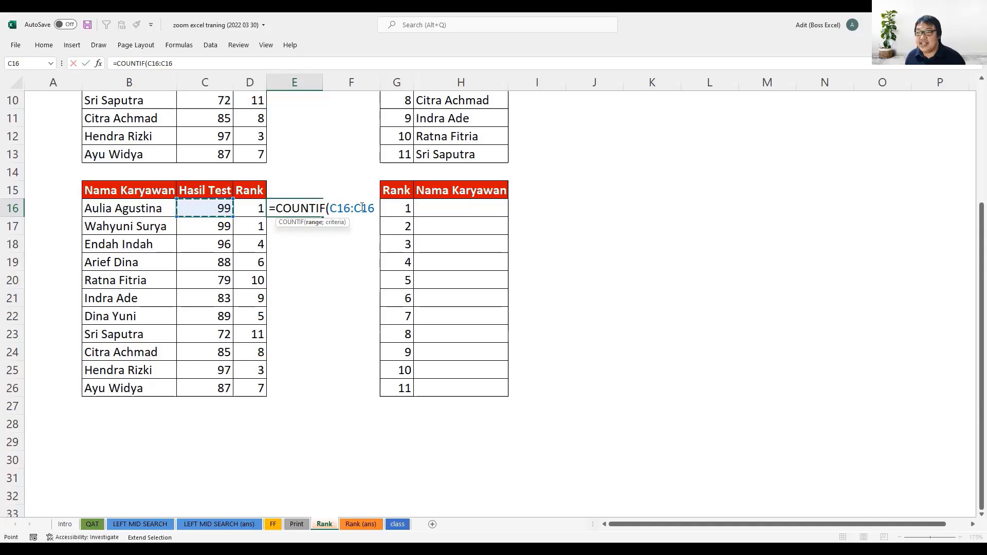
{"action": "left_click", "coordinate": [338, 209]}
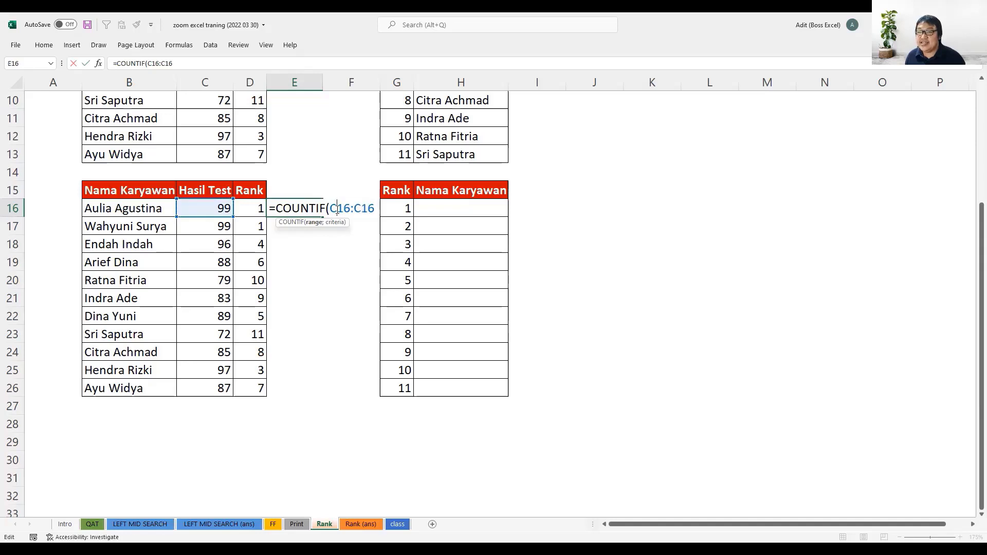
{"action": "key", "text": "F4"}
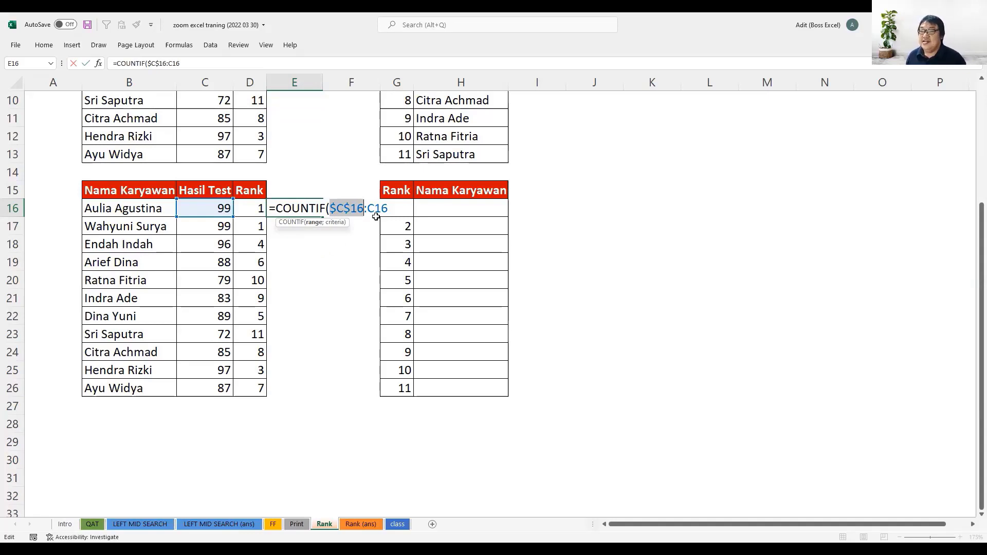
{"action": "left_click", "coordinate": [390, 206]}
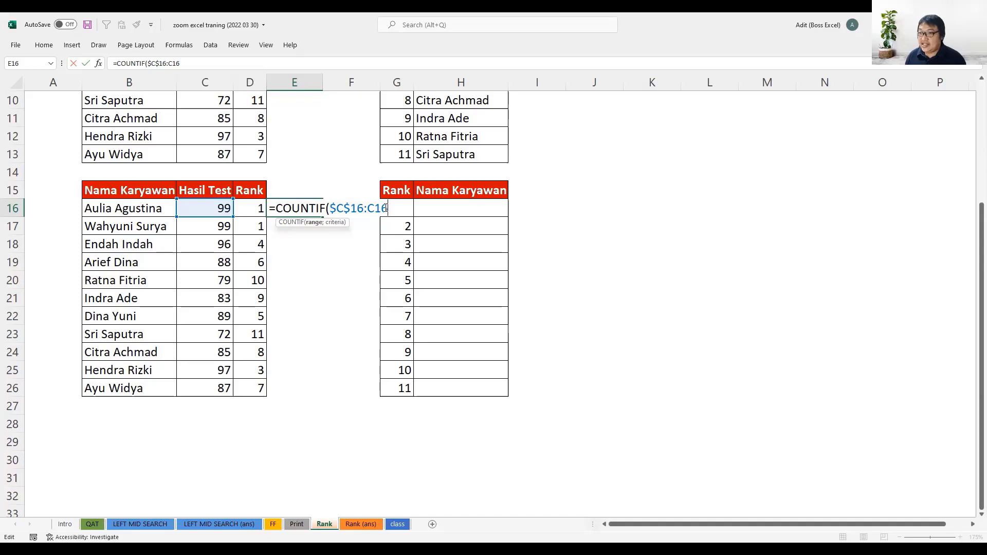
{"action": "type", "text": ";"}
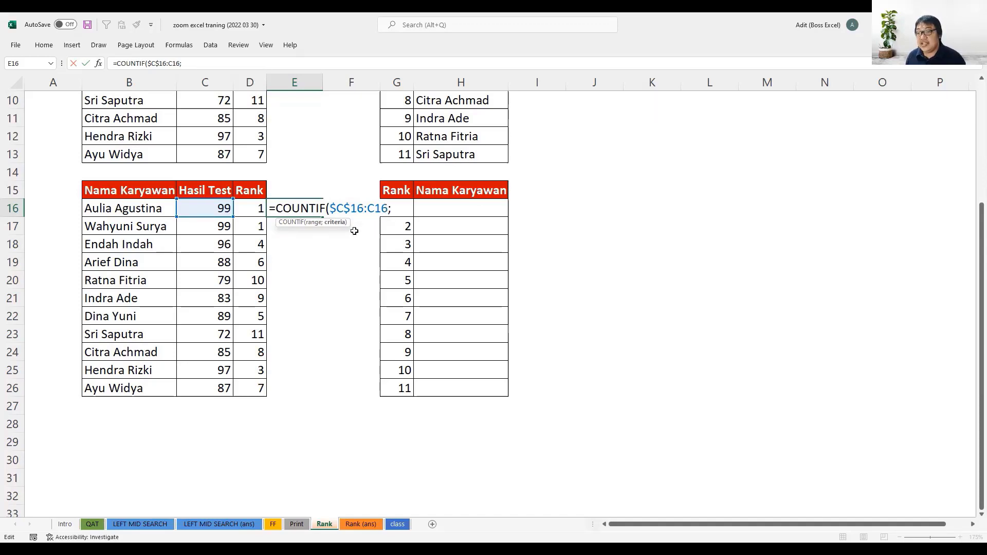
{"action": "left_click", "coordinate": [222, 212]}
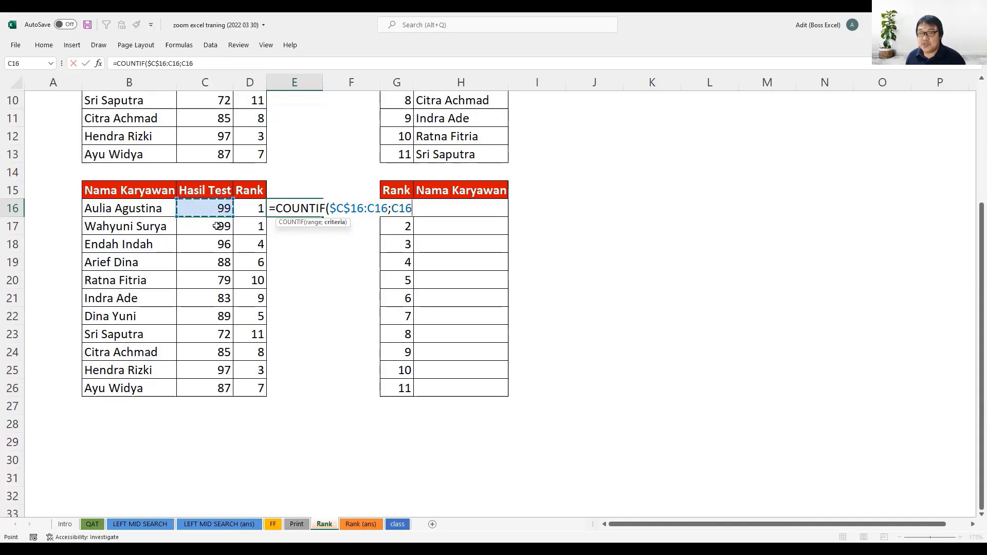
{"action": "key", "text": "Return"}
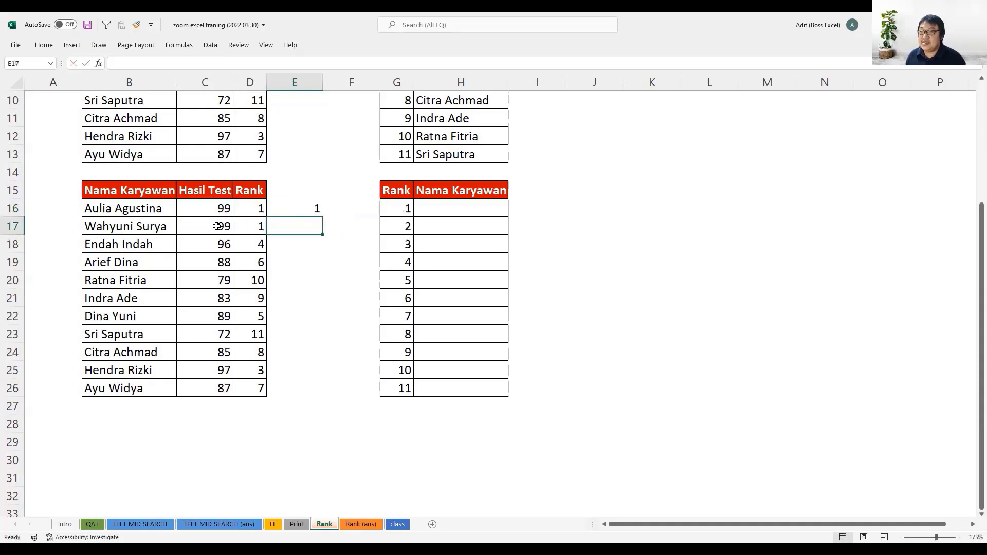
{"action": "left_click", "coordinate": [305, 210]}
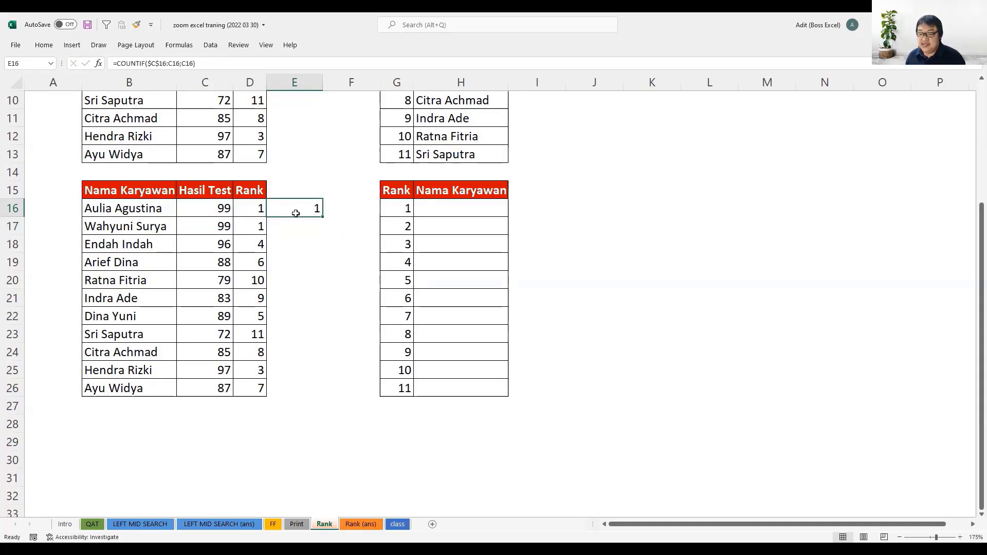
{"action": "double_click", "coordinate": [294, 213]}
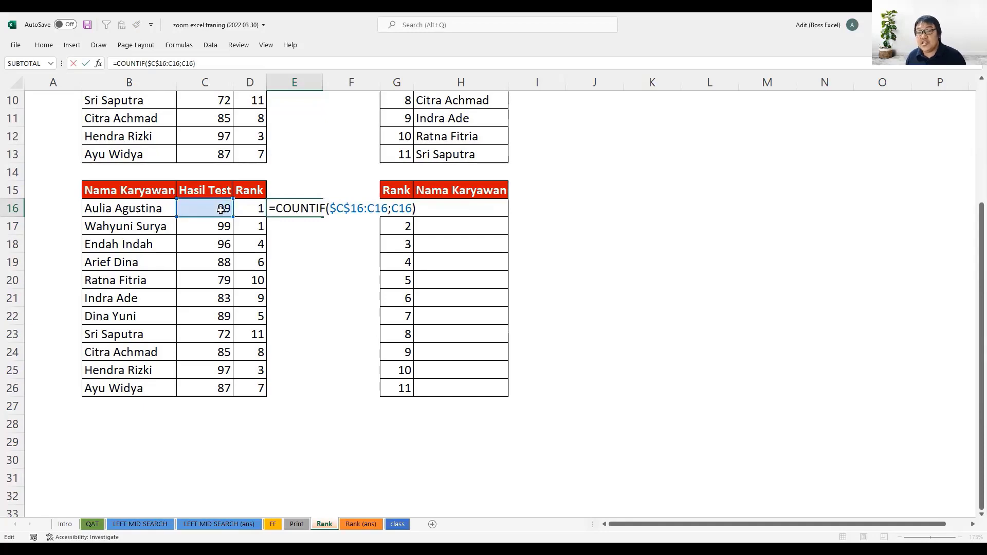
{"action": "key", "text": "ctrl+Return"}
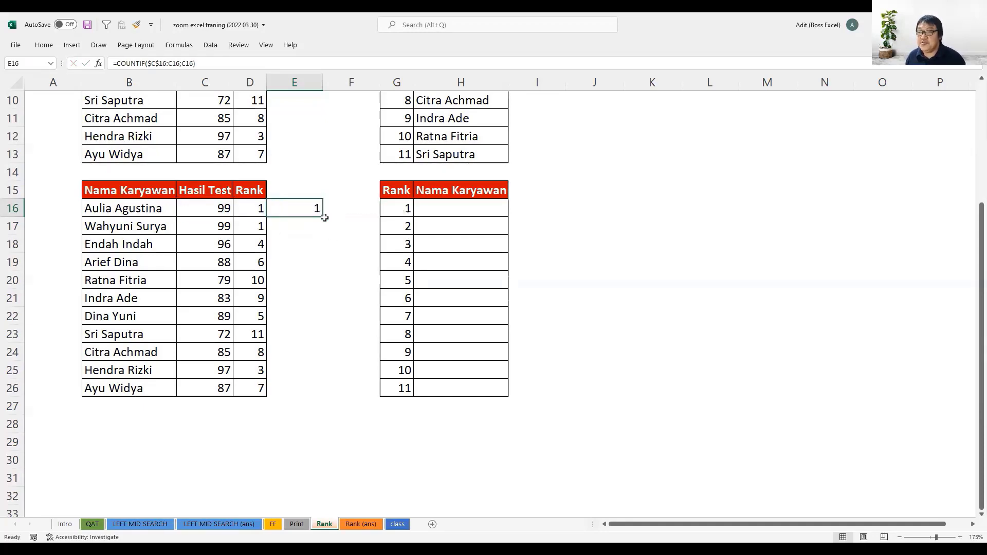
{"action": "left_click_drag", "start_coordinate": [322, 217], "coordinate": [322, 232]}
{"action": "left_click", "coordinate": [316, 227]}
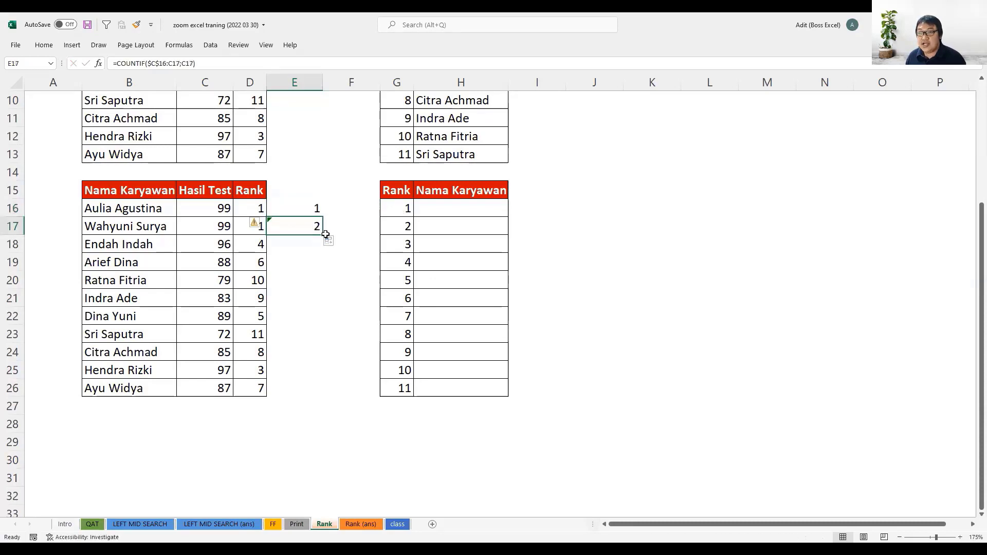
{"action": "key", "text": "F2"}
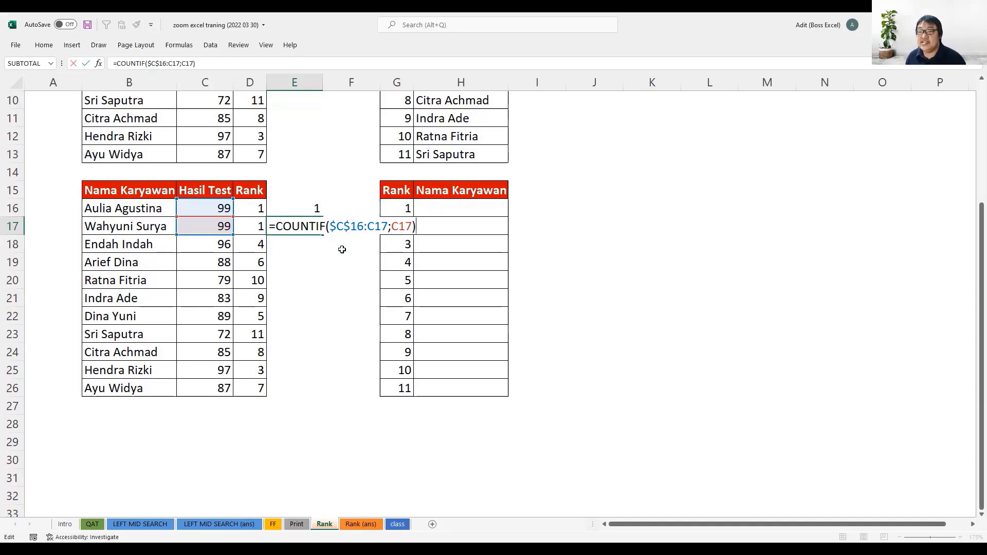
{"action": "key", "text": "Return"}
{"action": "left_click", "coordinate": [319, 231]}
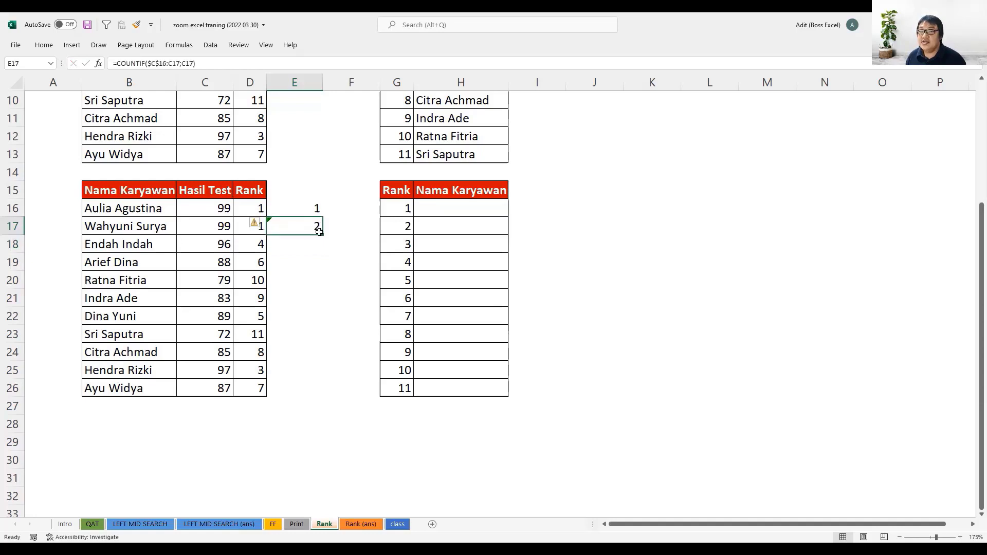
{"action": "left_click_drag", "start_coordinate": [323, 234], "coordinate": [315, 390]}
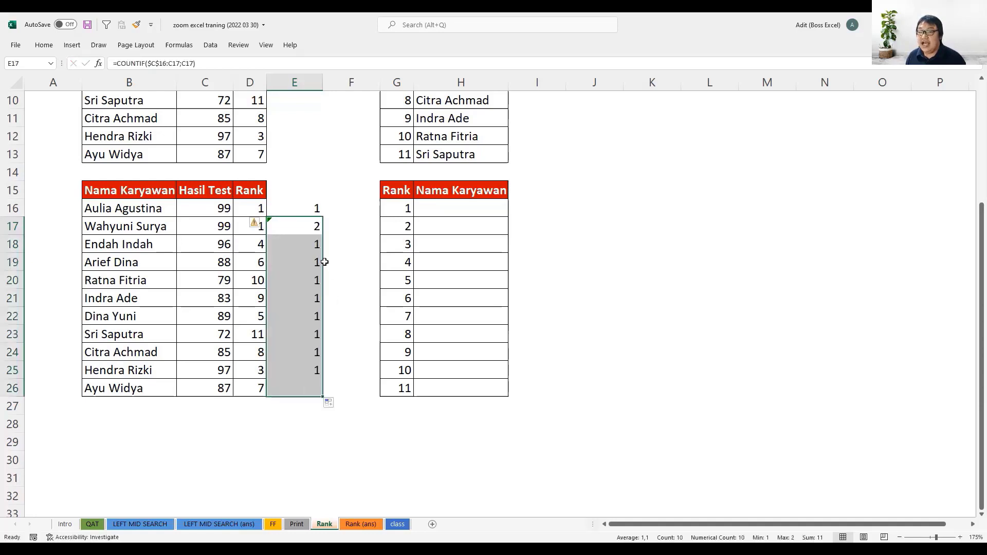
{"action": "left_click_drag", "start_coordinate": [314, 246], "coordinate": [318, 387]}
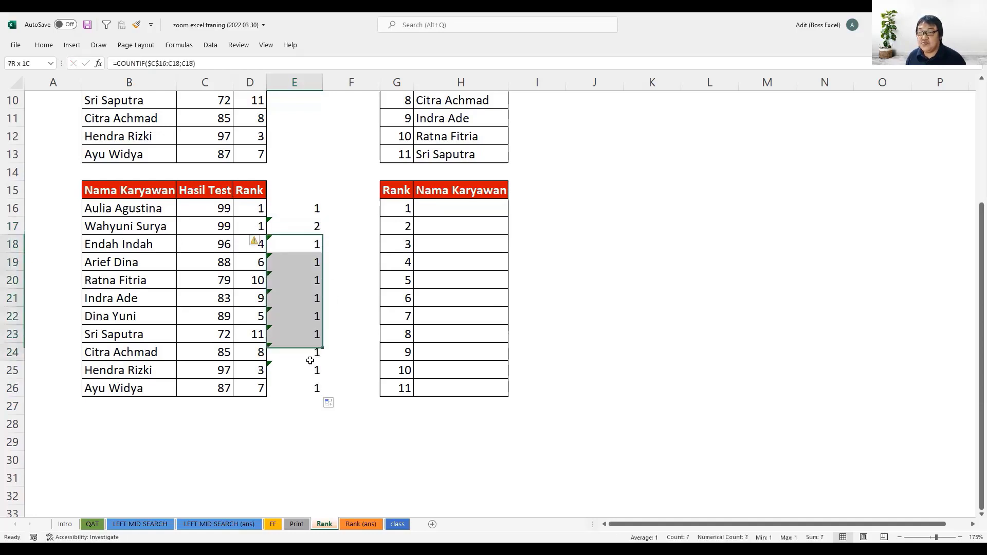
{"action": "left_click", "coordinate": [316, 213]}
{"action": "left_click", "coordinate": [316, 226]}
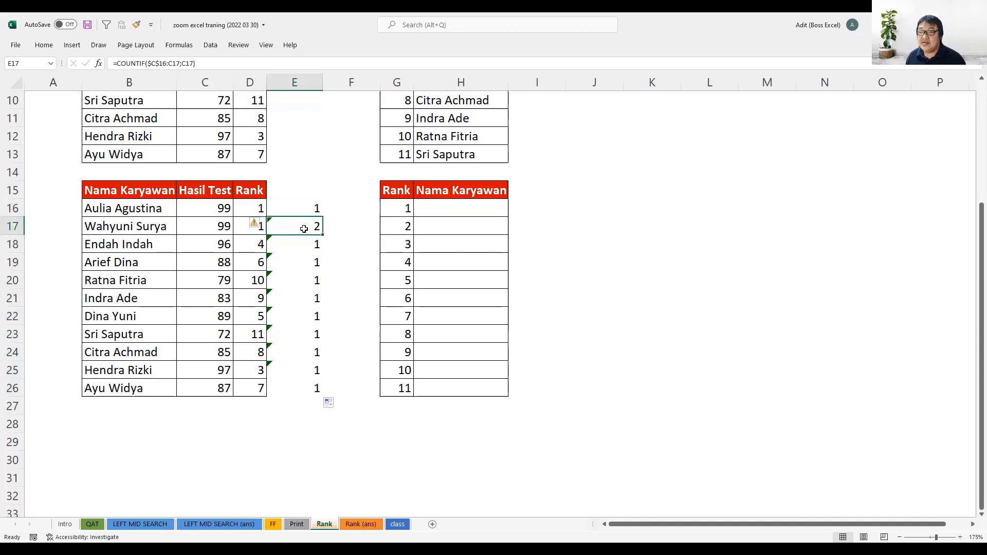
{"action": "left_click", "coordinate": [301, 209]}
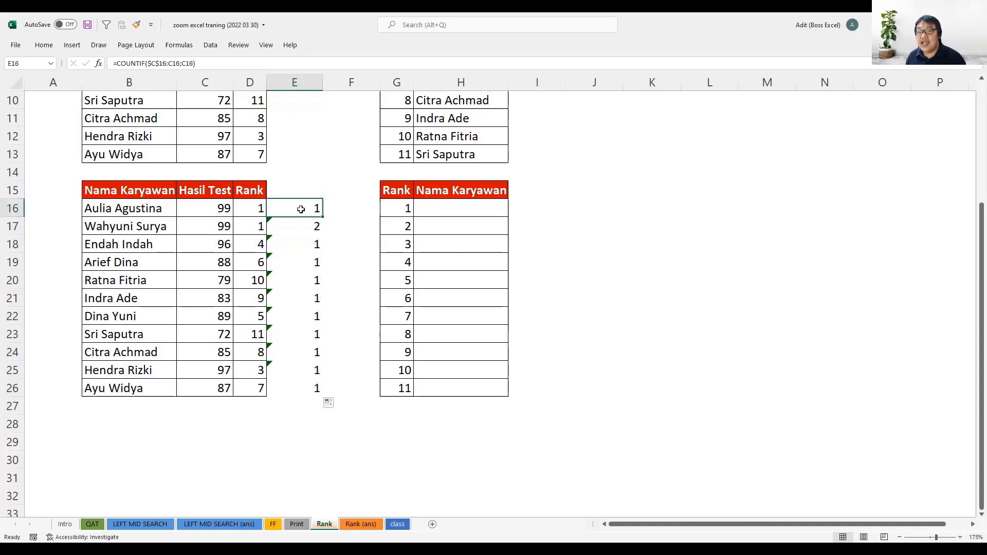
{"action": "double_click", "coordinate": [315, 208]}
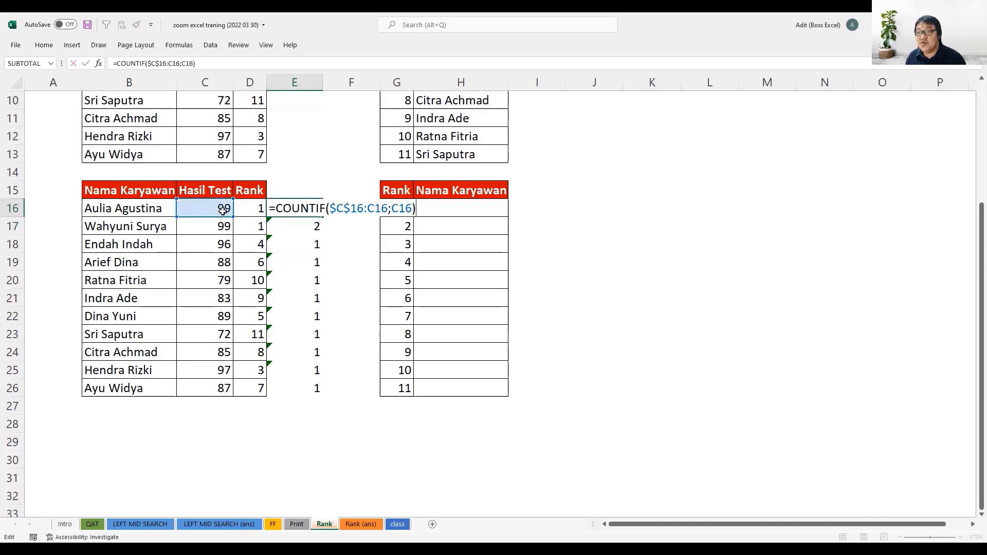
{"action": "key", "text": "Return"}
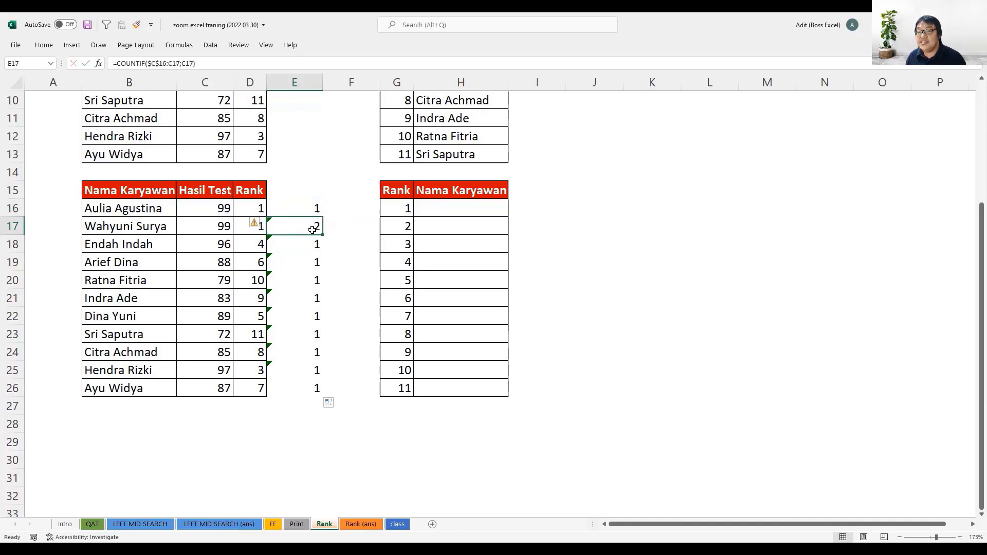
{"action": "double_click", "coordinate": [315, 227]}
{"action": "key", "text": "ctrl+Return"}
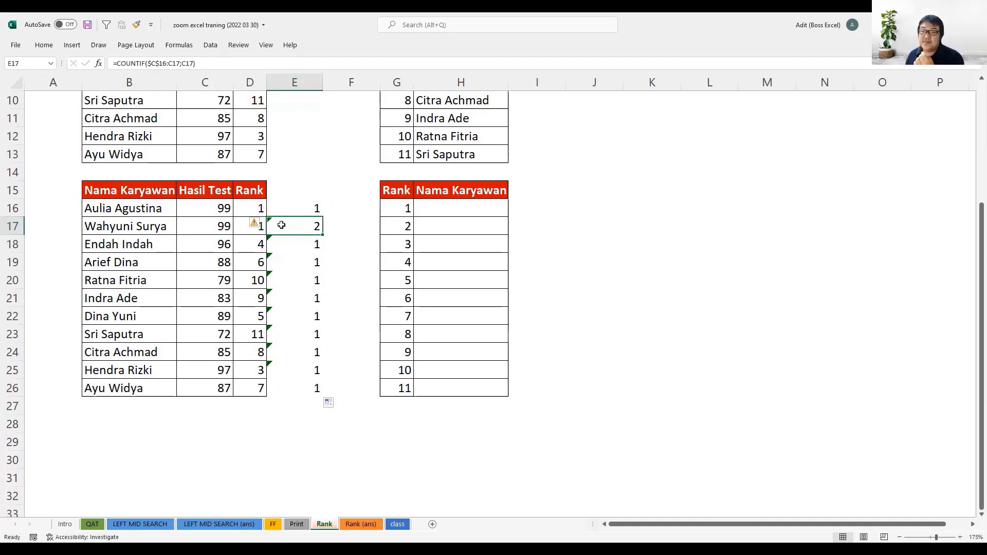
{"action": "left_click", "coordinate": [250, 226]}
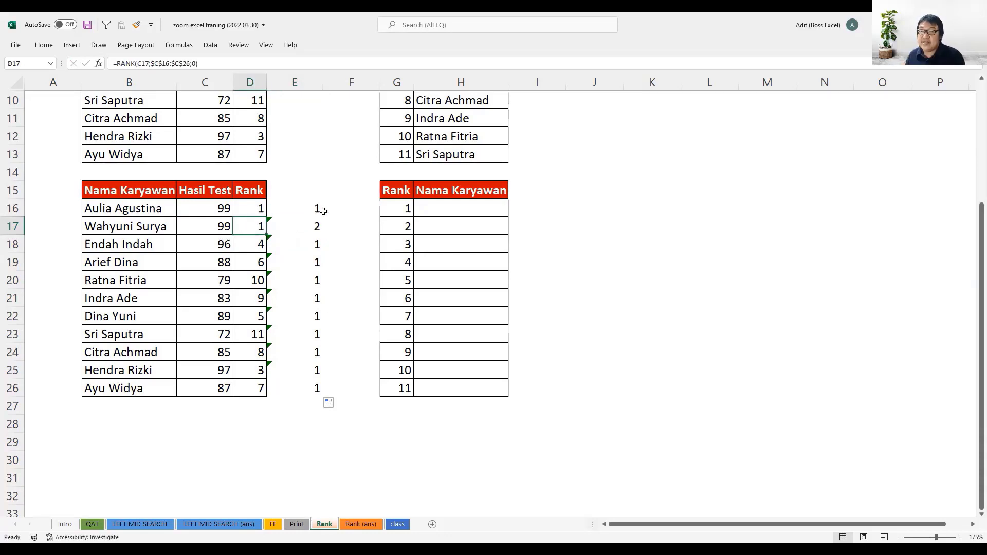
{"action": "left_click", "coordinate": [318, 208]}
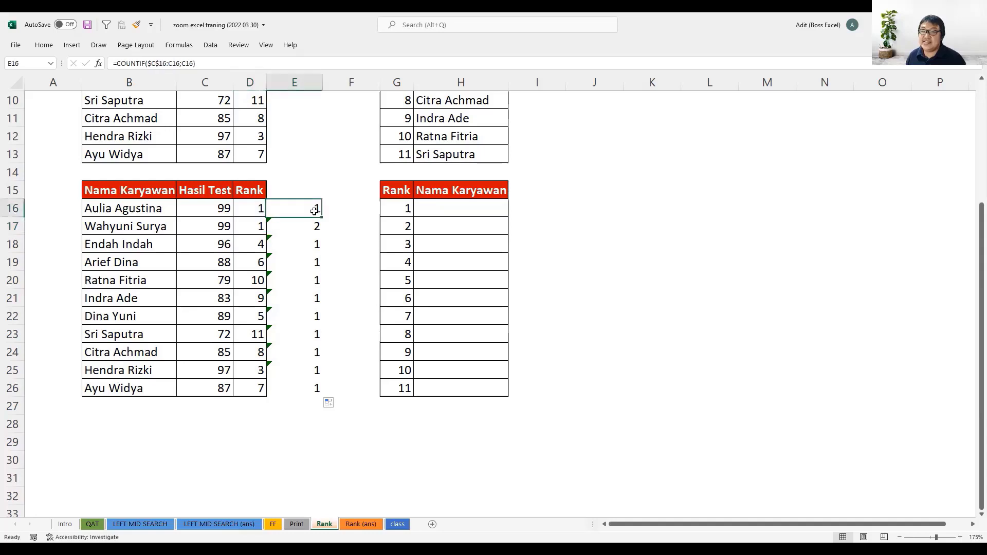
Change E16 to =COUNTIF($C$16:C16;C16)-1 and copy it down to E26
{"action": "left_click", "coordinate": [229, 63]}
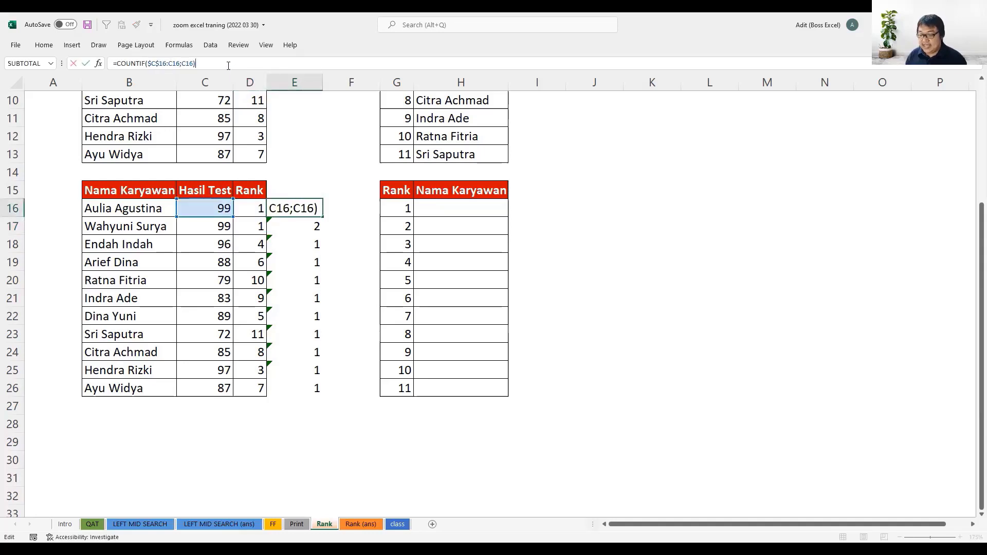
{"action": "type", "text": "-1"}
{"action": "key", "text": "Return"}
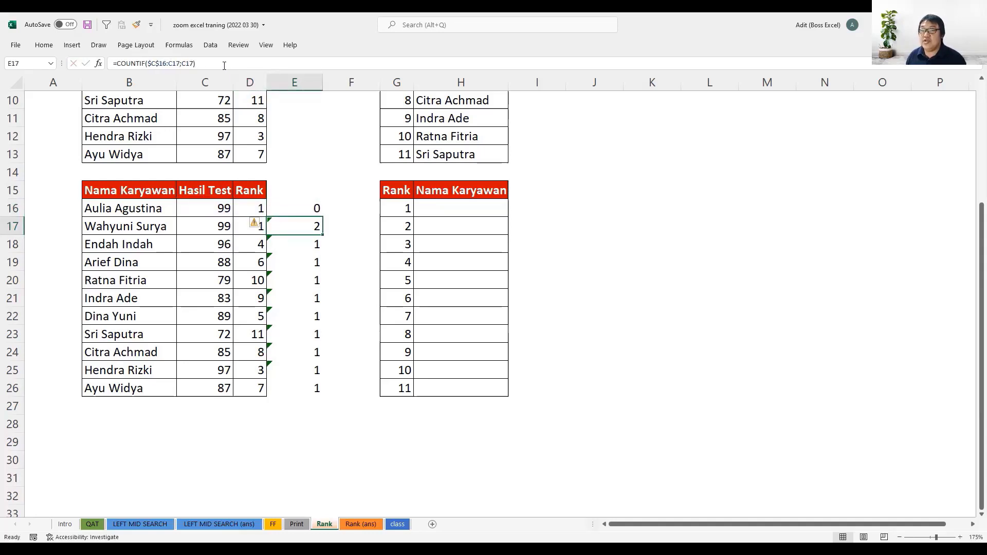
{"action": "left_click", "coordinate": [247, 211]}
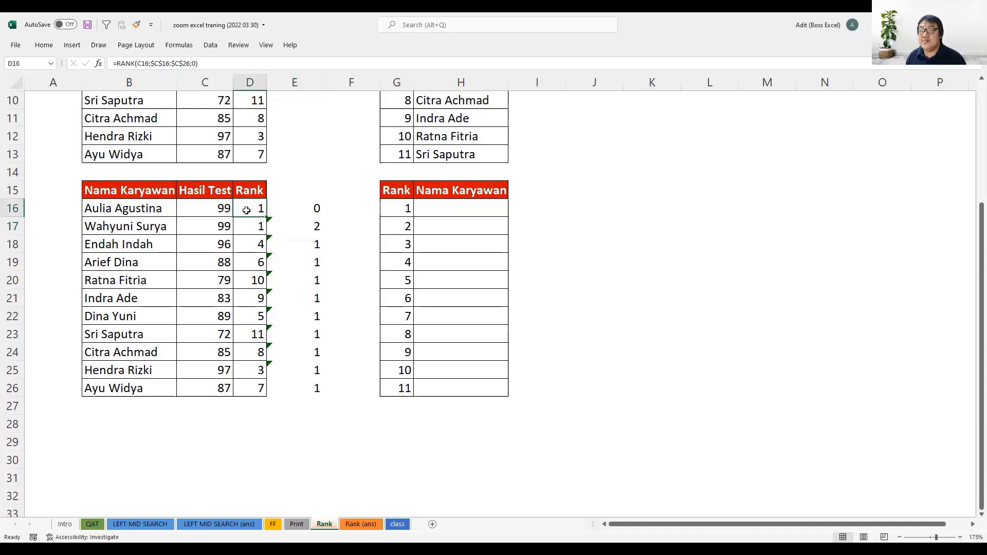
{"action": "left_click", "coordinate": [292, 207]}
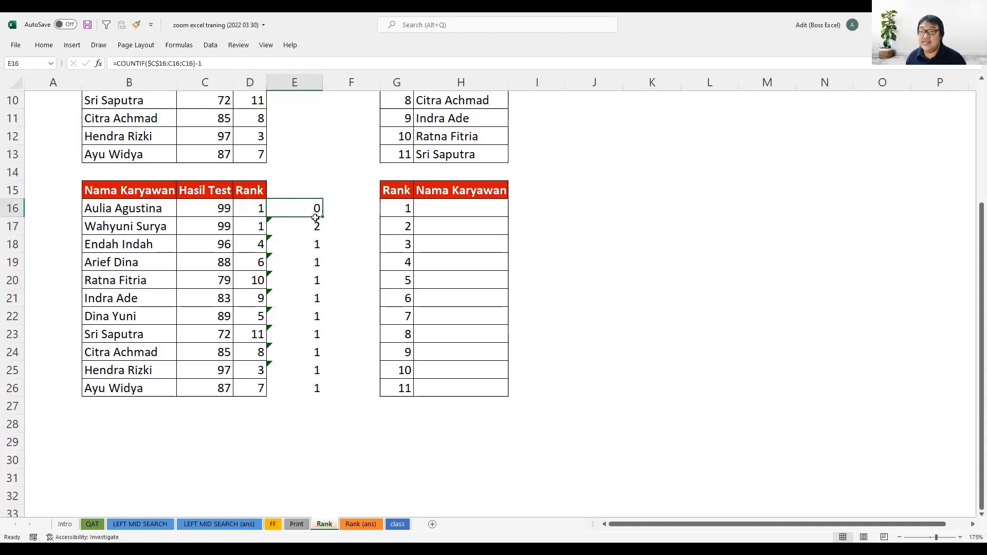
{"action": "left_click_drag", "start_coordinate": [323, 218], "coordinate": [323, 396]}
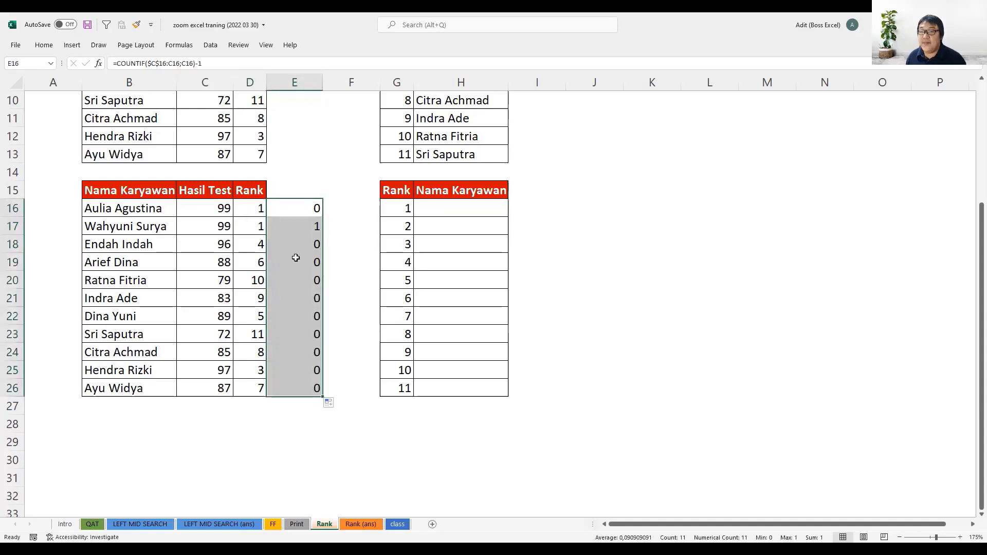
Review the Rank formulas and open D16's formula for editing
{"action": "left_click", "coordinate": [260, 225]}
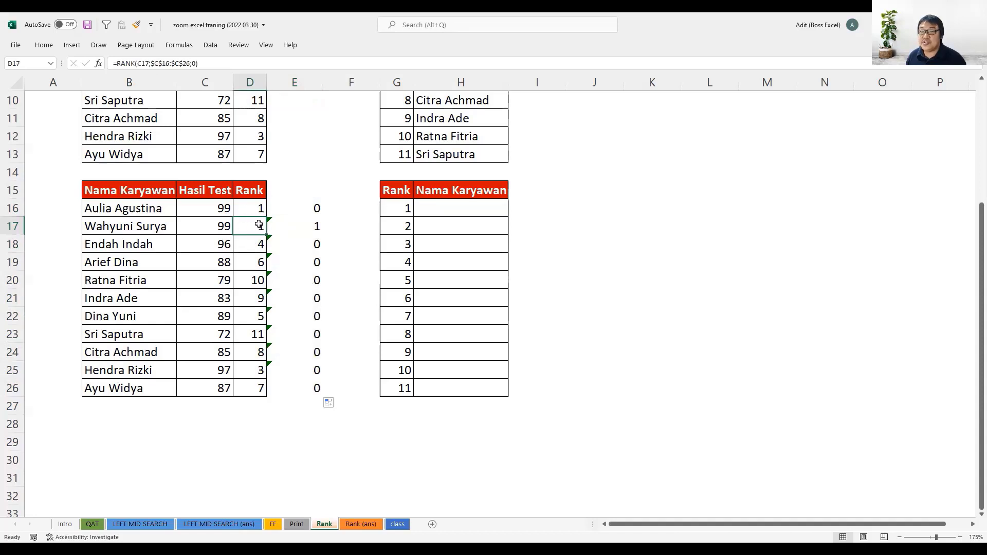
{"action": "left_click", "coordinate": [260, 210]}
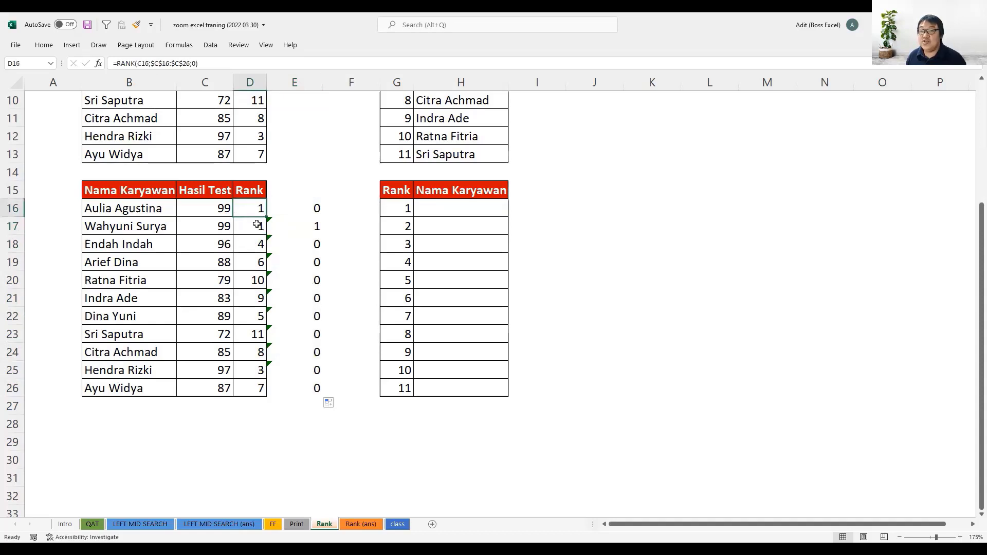
{"action": "key", "text": "F2"}
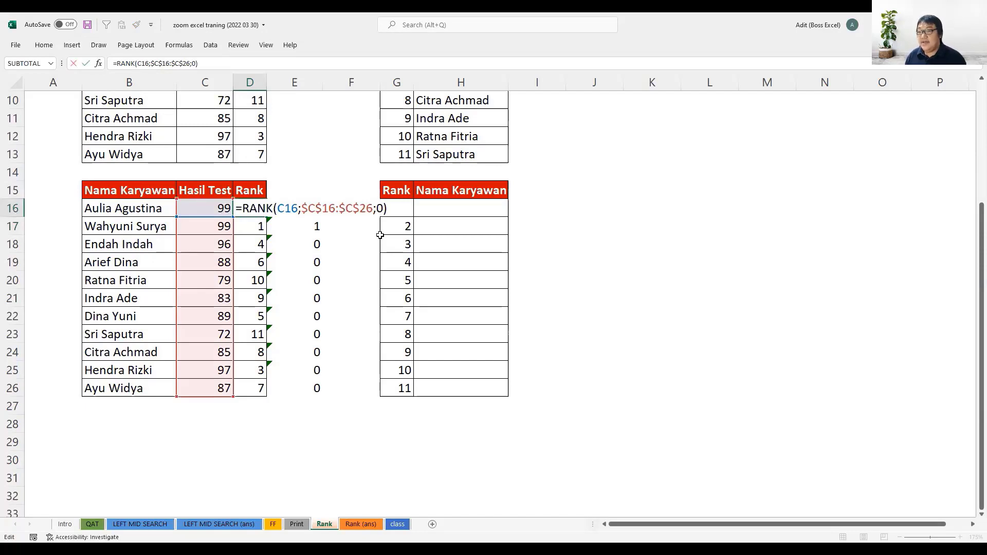
Append +E16 to the D16 Rank formula and fill it down to D26
{"action": "type", "text": "+"}
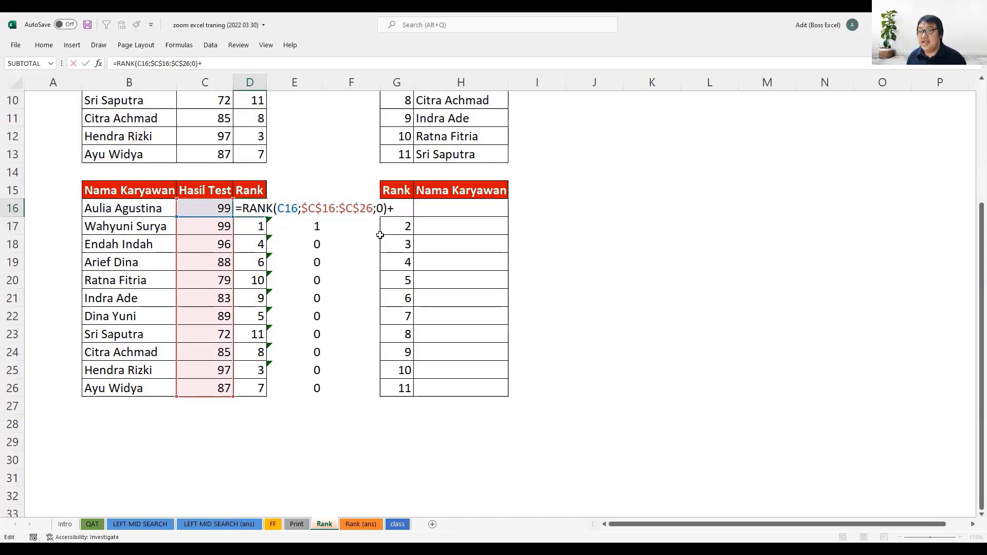
{"action": "left_click", "coordinate": [313, 226]}
{"action": "key", "text": "Up"}
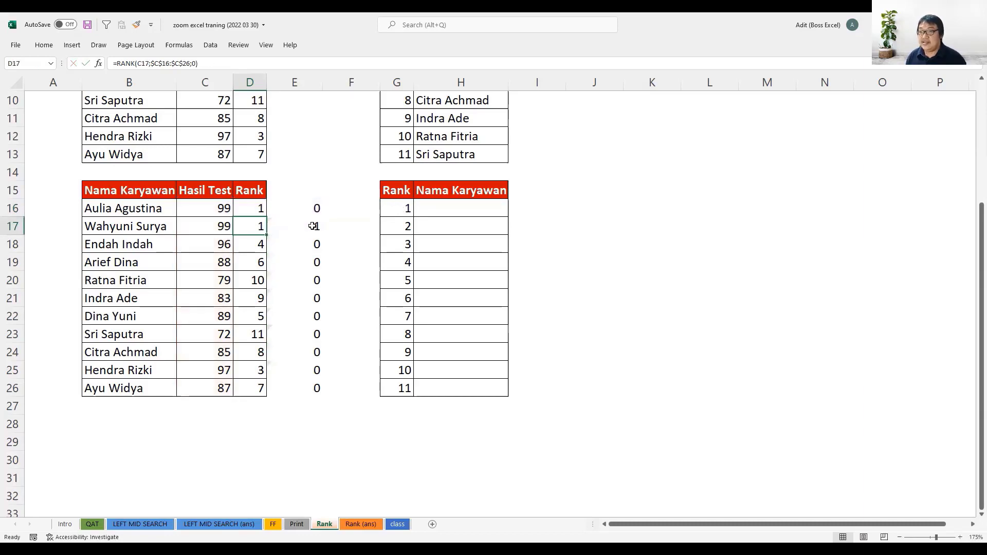
{"action": "key", "text": "Return"}
{"action": "left_click", "coordinate": [253, 209]}
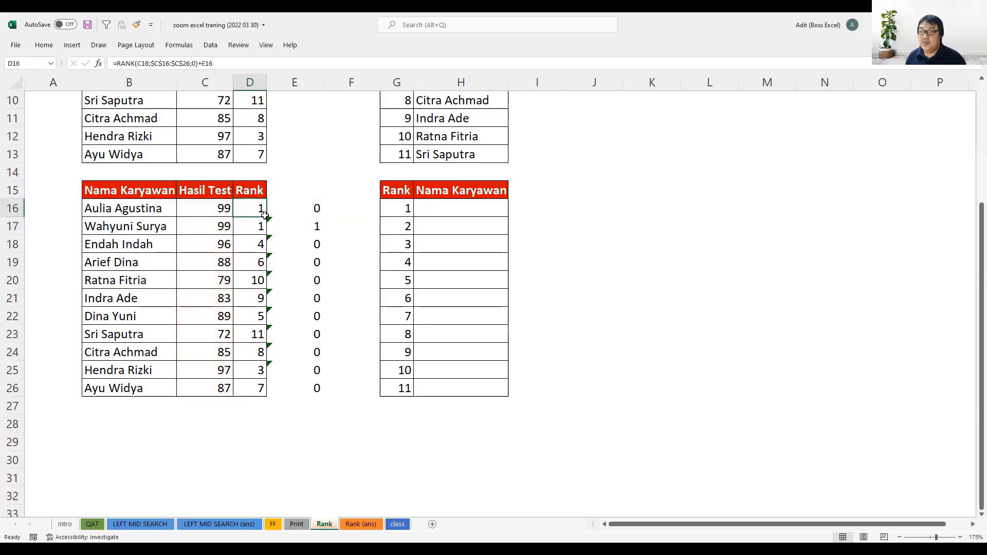
{"action": "double_click", "coordinate": [265, 215]}
{"action": "left_click", "coordinate": [255, 230]}
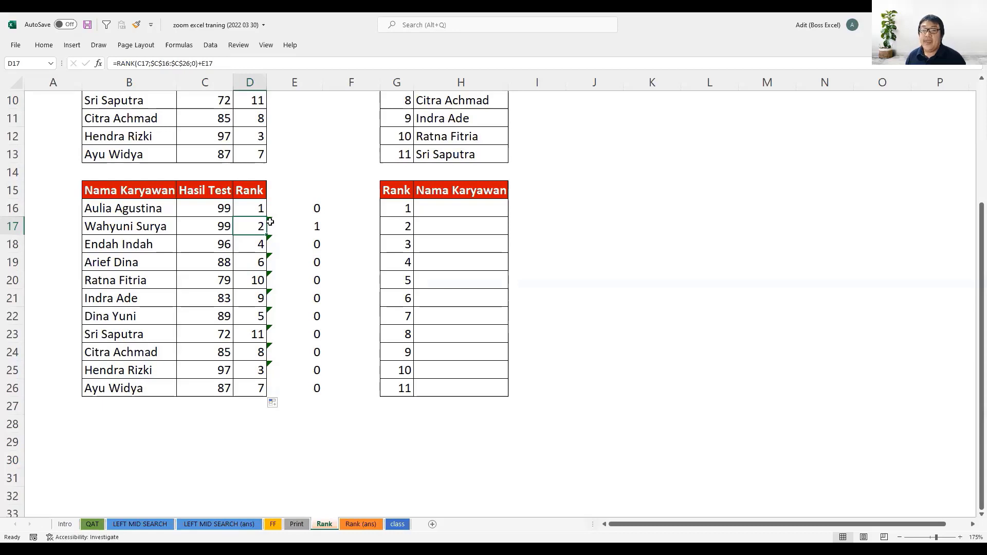
Review the helper values E16:E26 and open E16's formula for editing
{"action": "left_click_drag", "start_coordinate": [317, 208], "coordinate": [318, 386]}
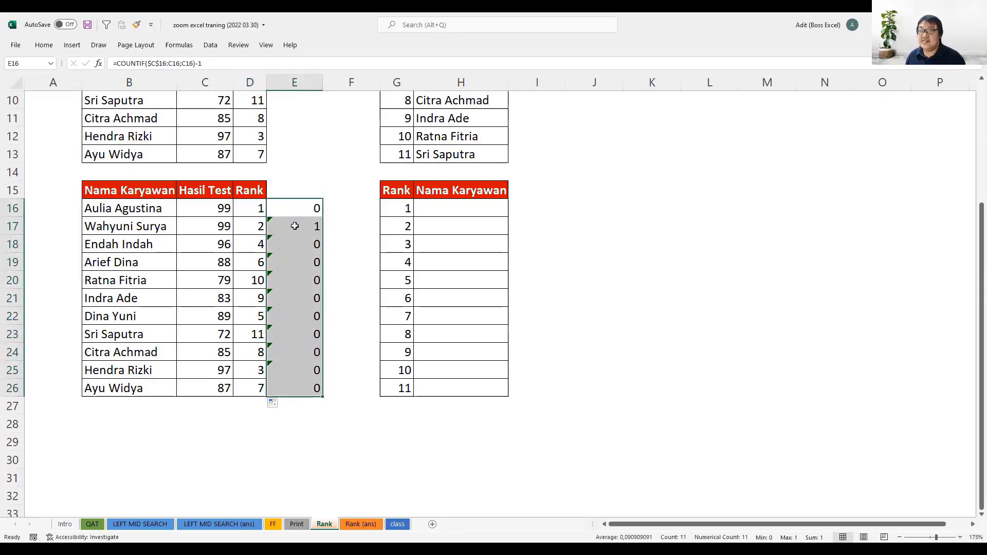
{"action": "left_click", "coordinate": [304, 208]}
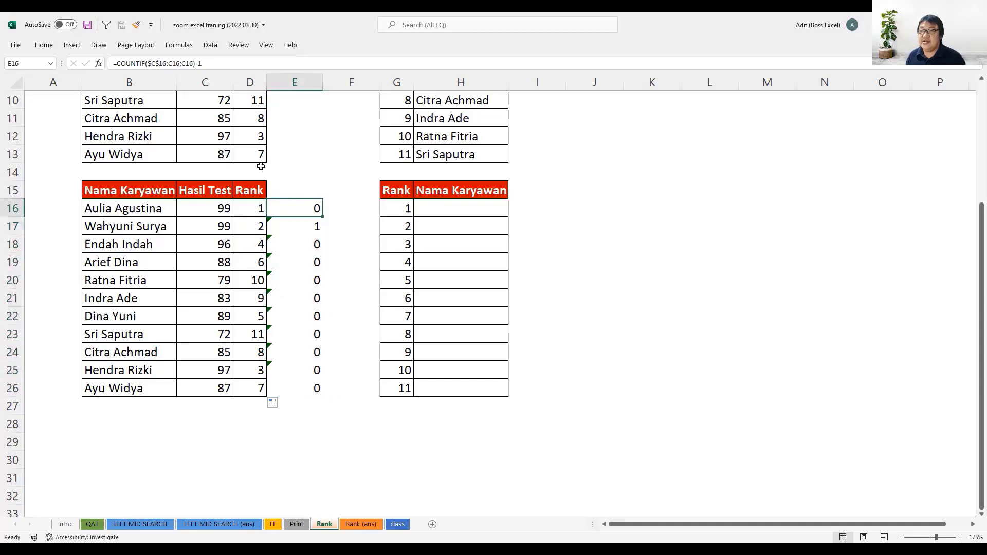
{"action": "key", "text": "F2"}
Replace E16 in D16's formula with COUNTIF($C$16:C16;C16)-1 and fill down to D26
{"action": "left_click_drag", "start_coordinate": [427, 210], "coordinate": [277, 209]}
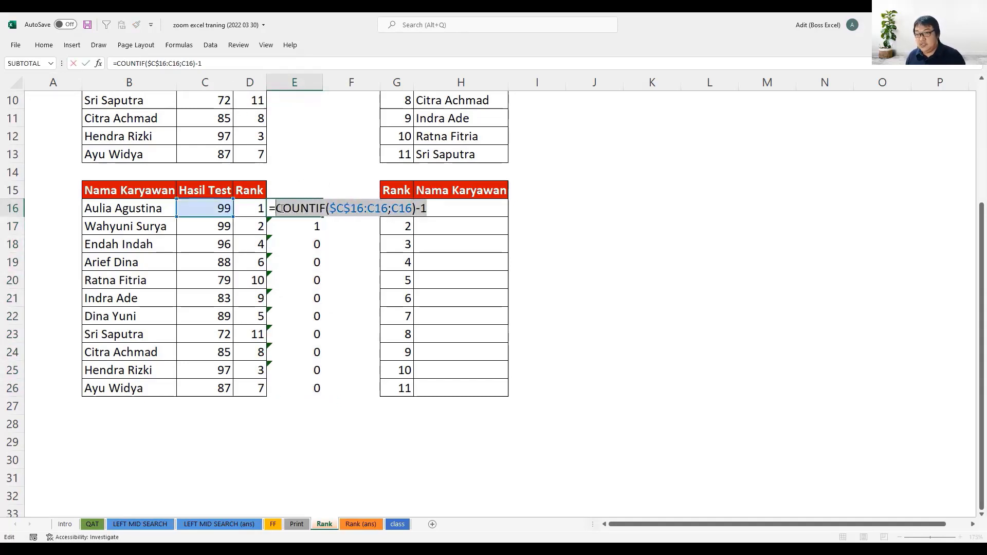
{"action": "key", "text": "Escape"}
{"action": "key", "text": "Left"}
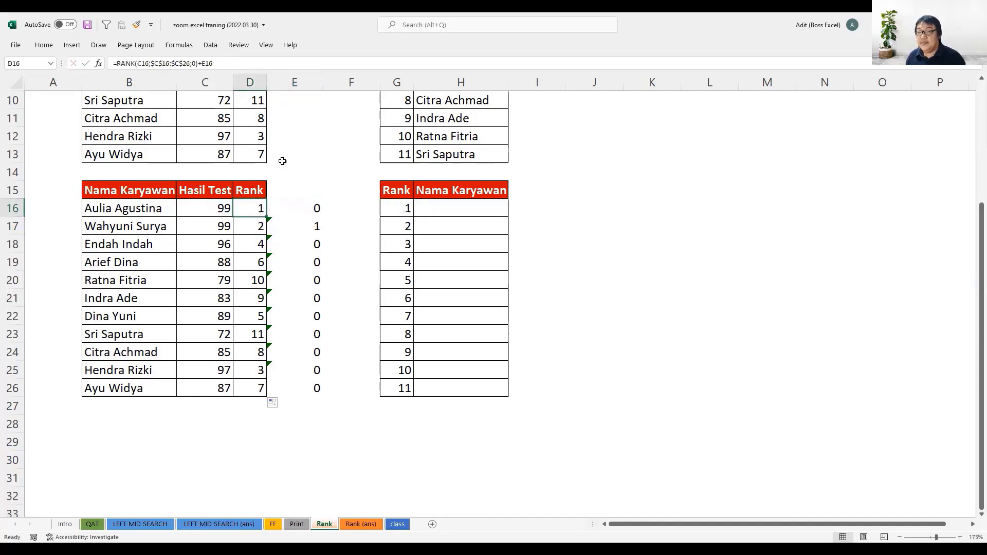
{"action": "key", "text": "F2"}
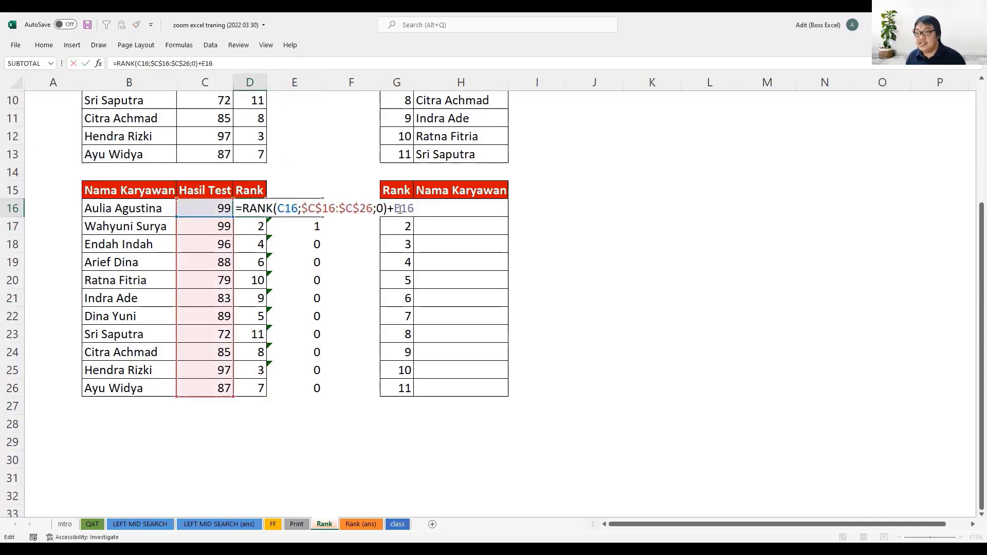
{"action": "double_click", "coordinate": [400, 210]}
{"action": "type", "text": "COUNTIF($C$16:C16;C16)-1"}
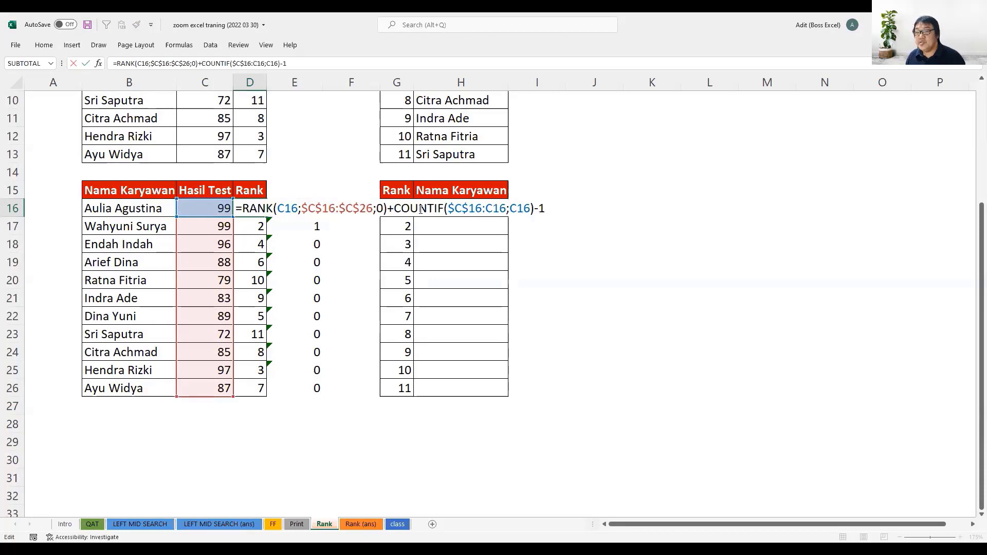
{"action": "key", "text": "Return"}
{"action": "left_click", "coordinate": [257, 210]}
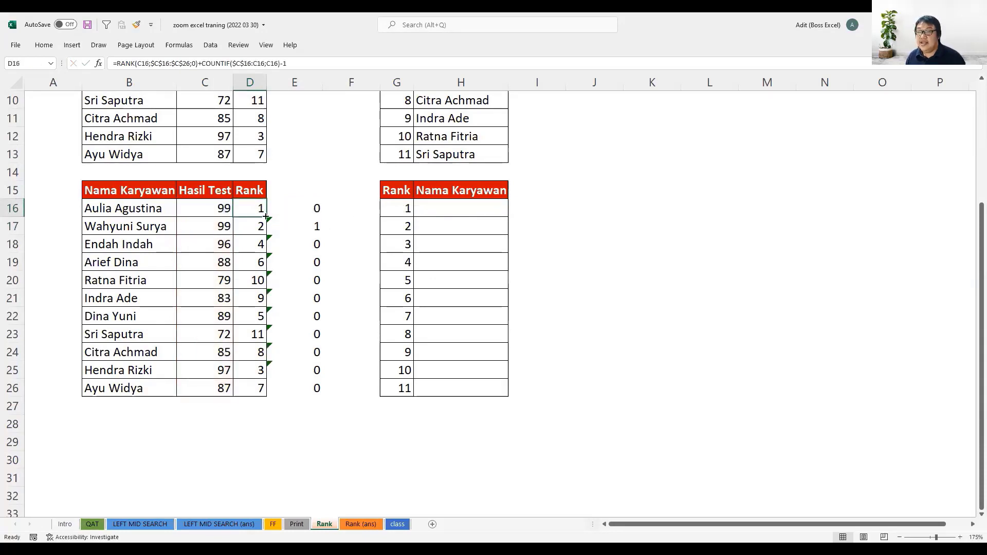
{"action": "double_click", "coordinate": [266, 217]}
Clear the helper column E16:E27 and confirm the tied 99 scores rank 1 and 2
{"action": "left_click_drag", "start_coordinate": [295, 211], "coordinate": [309, 405]}
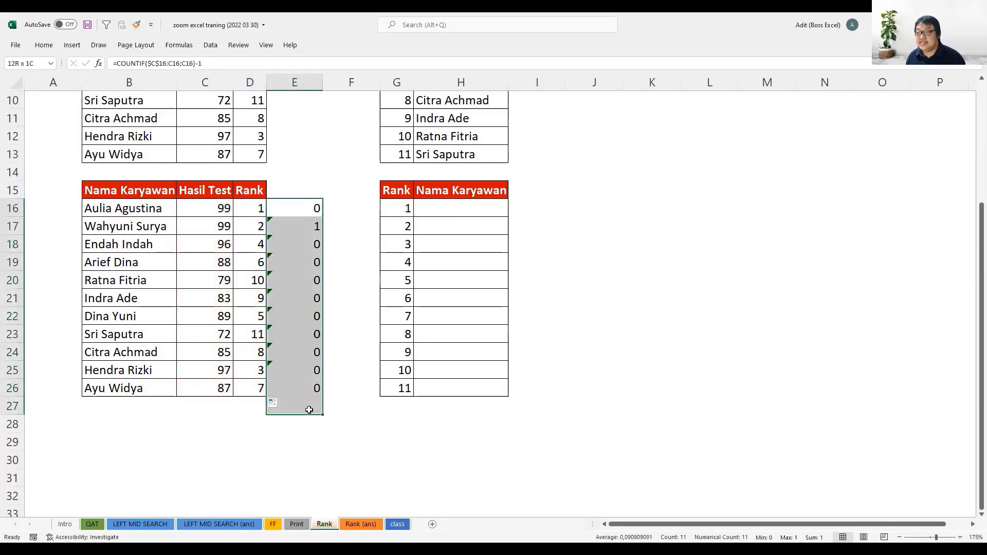
{"action": "key", "text": "Delete"}
{"action": "left_click", "coordinate": [296, 319]}
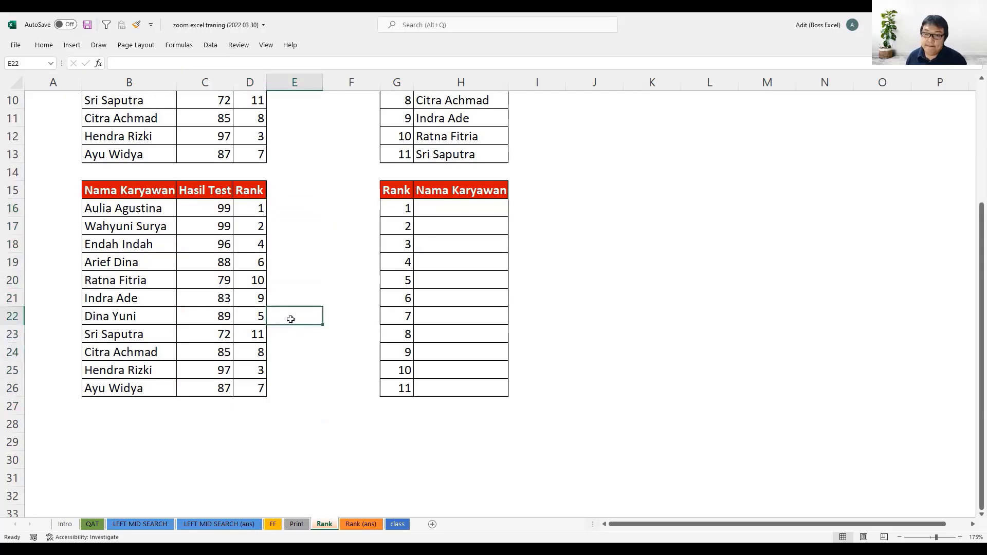
{"action": "scroll", "coordinate": [293, 298], "scroll_direction": "up", "scroll_amount": 1}
{"action": "left_click_drag", "start_coordinate": [216, 262], "coordinate": [218, 278]}
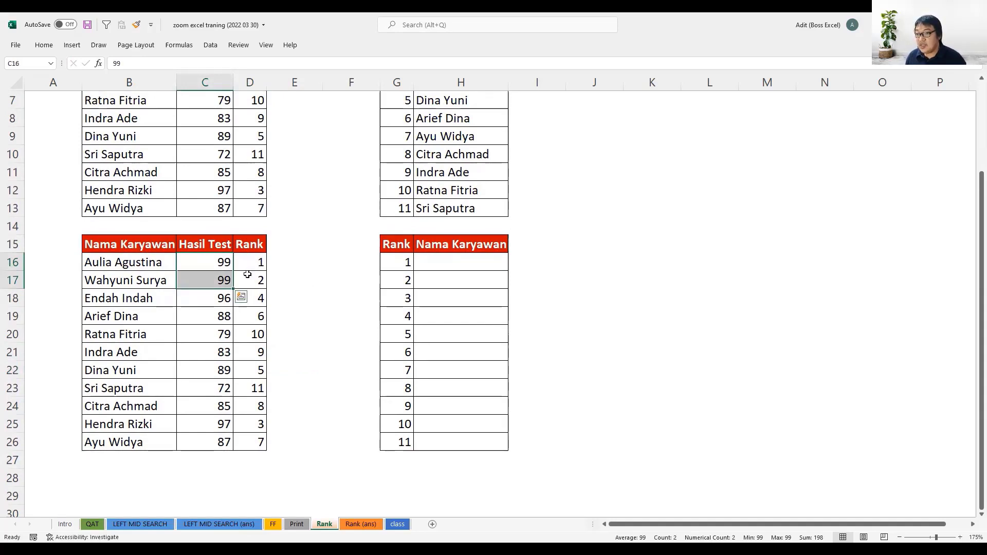
{"action": "left_click_drag", "start_coordinate": [254, 262], "coordinate": [252, 280]}
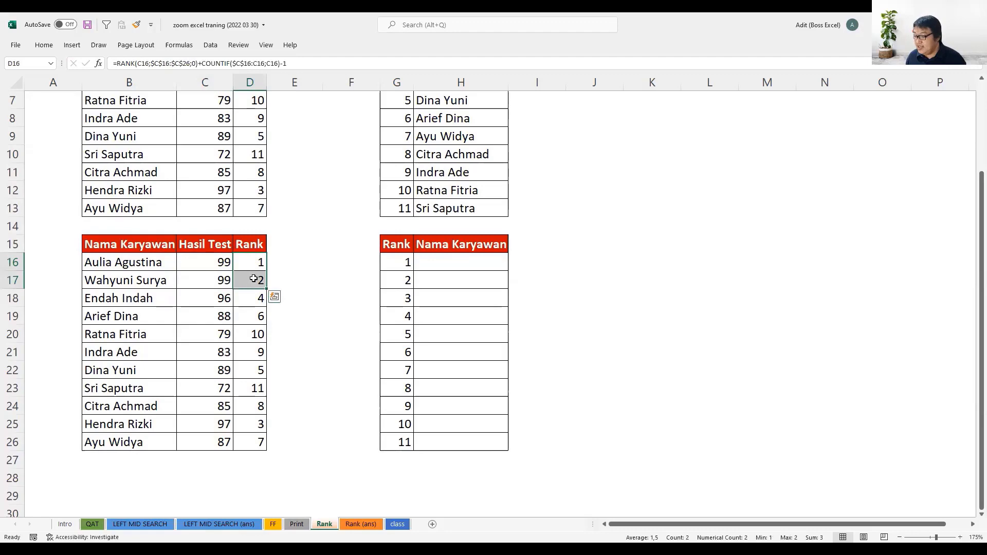